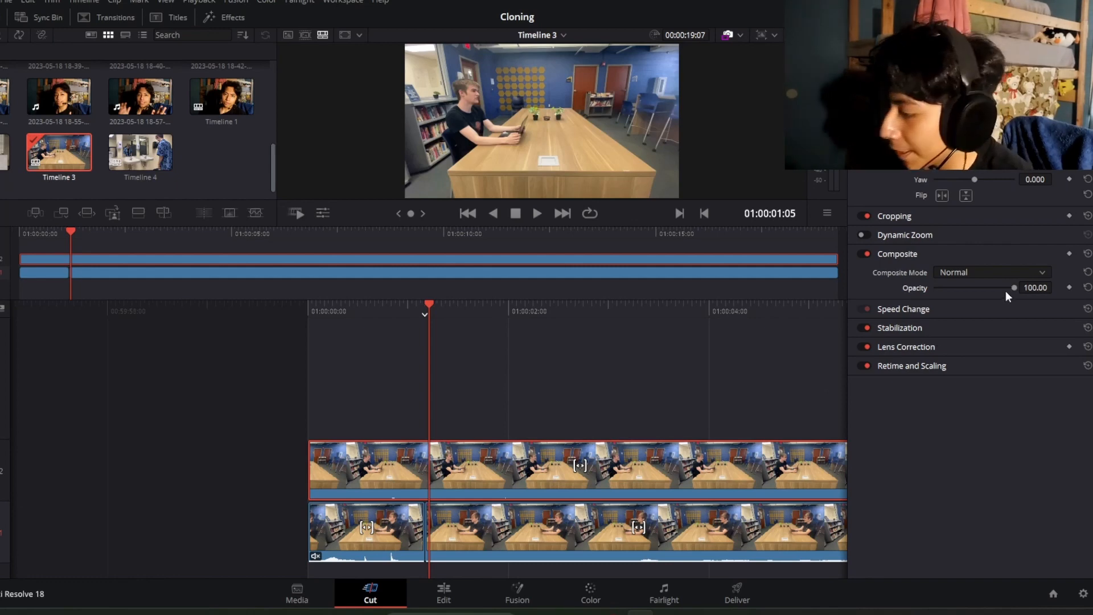
Lower the upper clip's opacity to about 50 to compare it with the clip below, reset it to 100, and close the clip settings
drag(1005, 288, 974, 289)
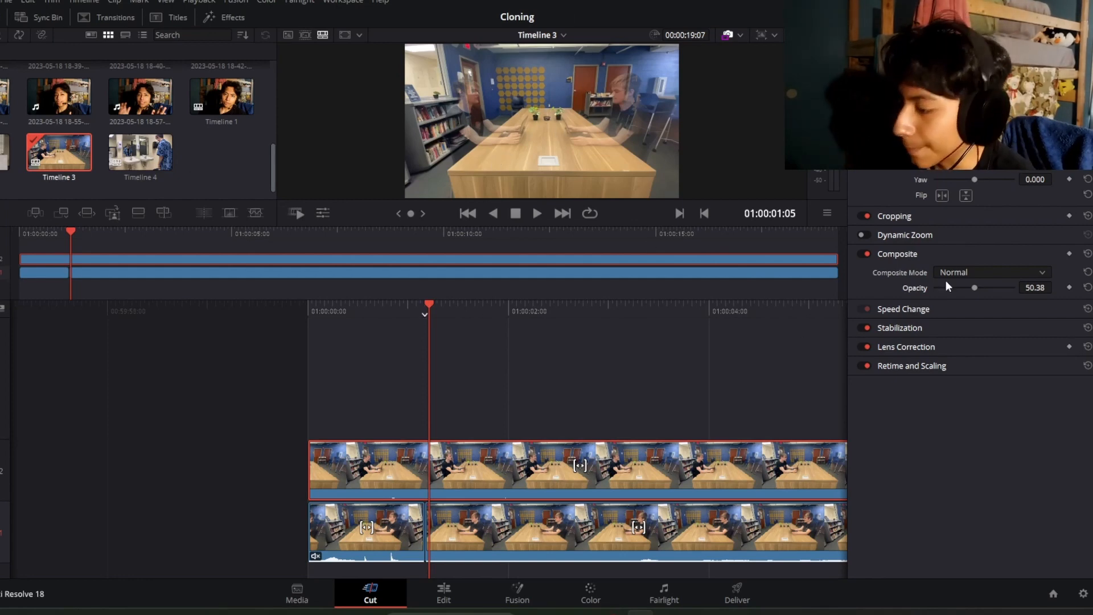
double_click(976, 287)
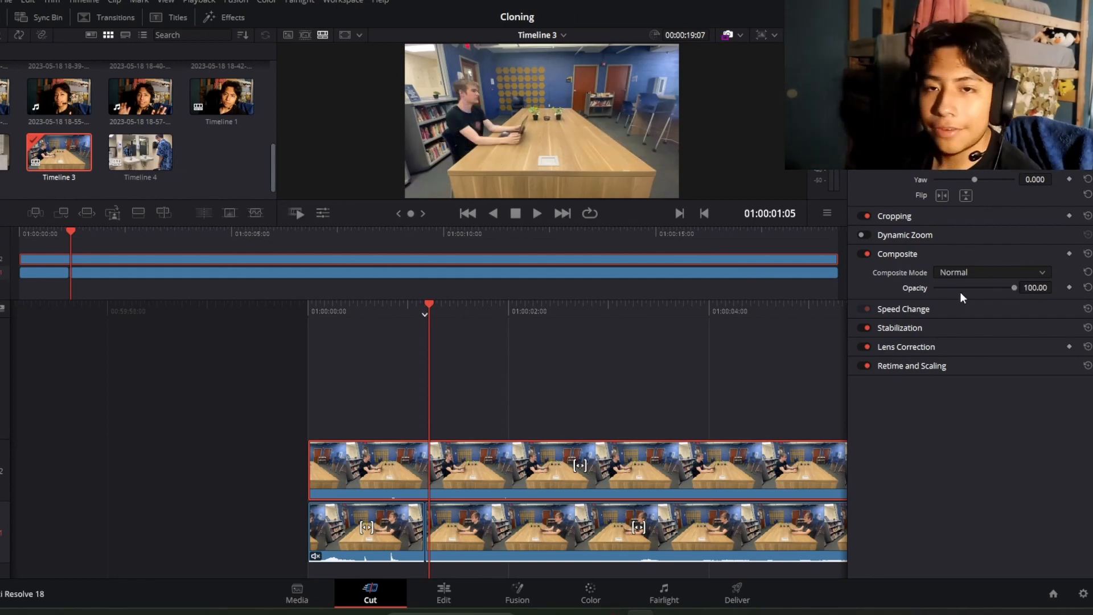
click(1061, 18)
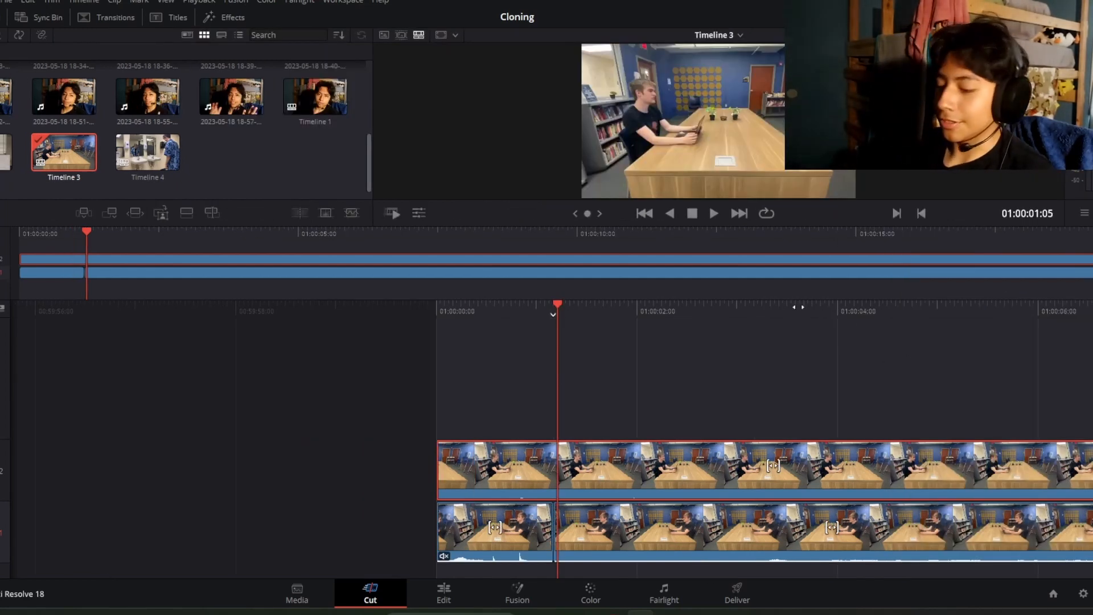
On the Color page, add an alpha output to the upper clip's node graph and connect node 01's alpha output to it
click(589, 596)
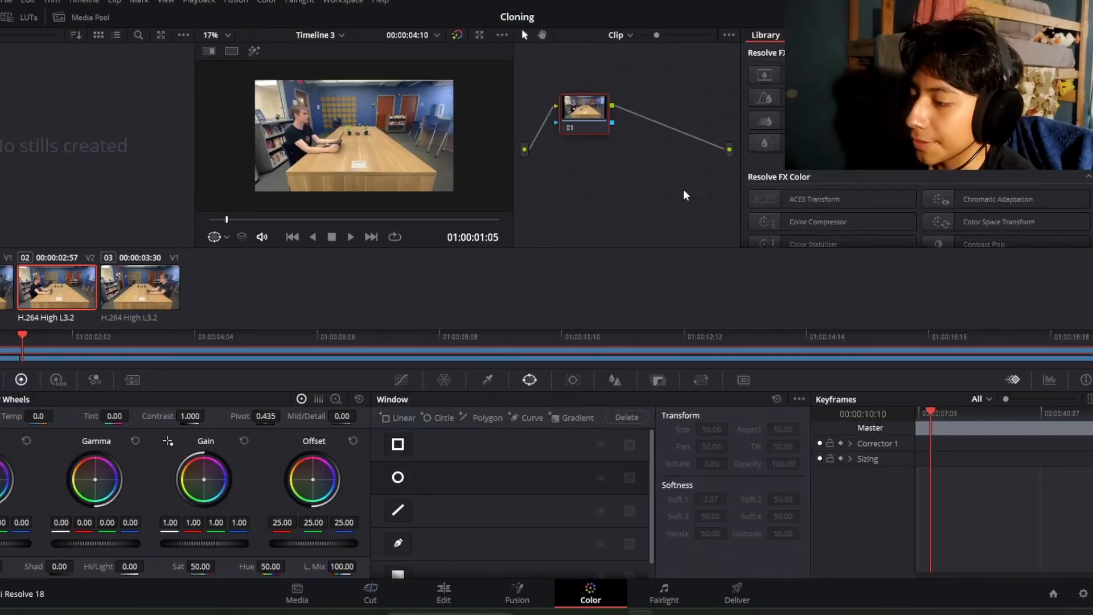
right_click(680, 224)
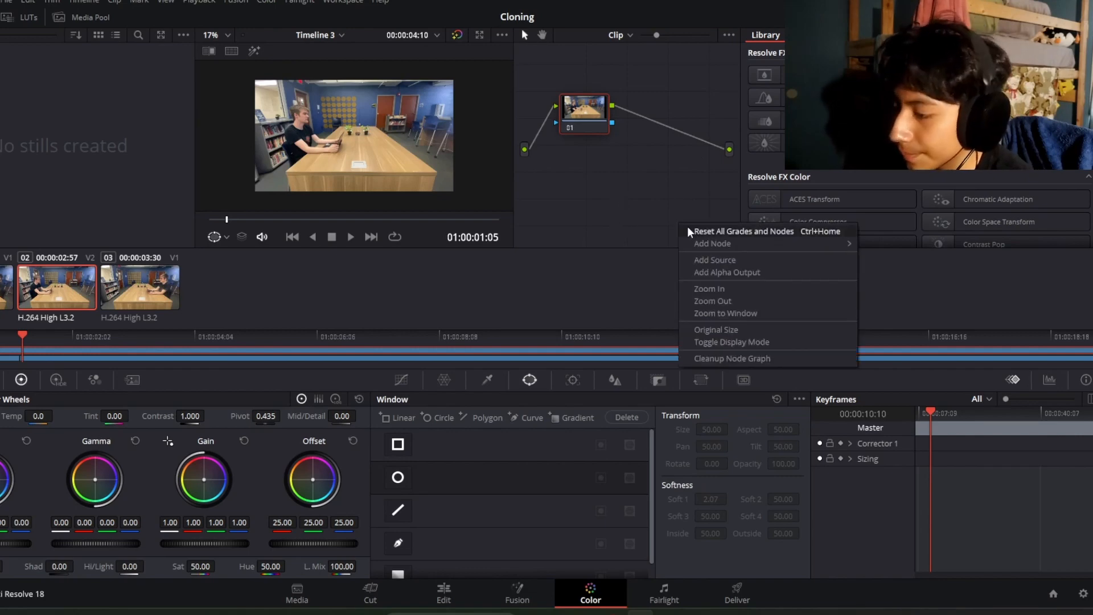
click(730, 272)
drag(729, 172, 613, 123)
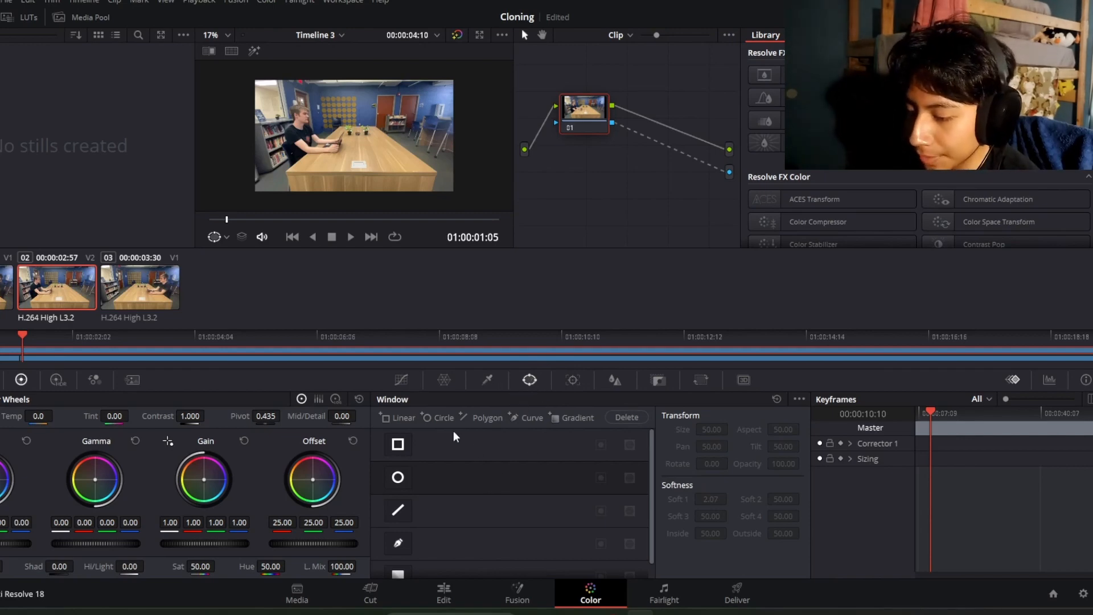
Draw a closed curve window around the left half of the frame, enclosing the man seated on the left side of the table
click(399, 545)
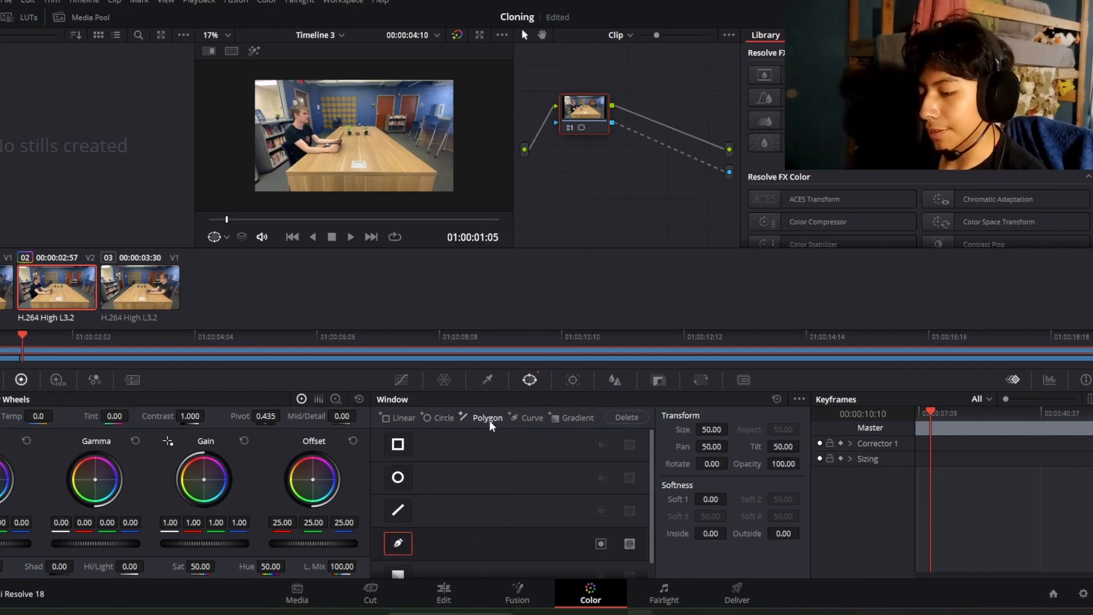
click(354, 66)
click(355, 103)
click(356, 147)
click(311, 195)
click(258, 197)
click(226, 180)
click(234, 104)
click(230, 79)
click(247, 69)
click(294, 68)
click(355, 66)
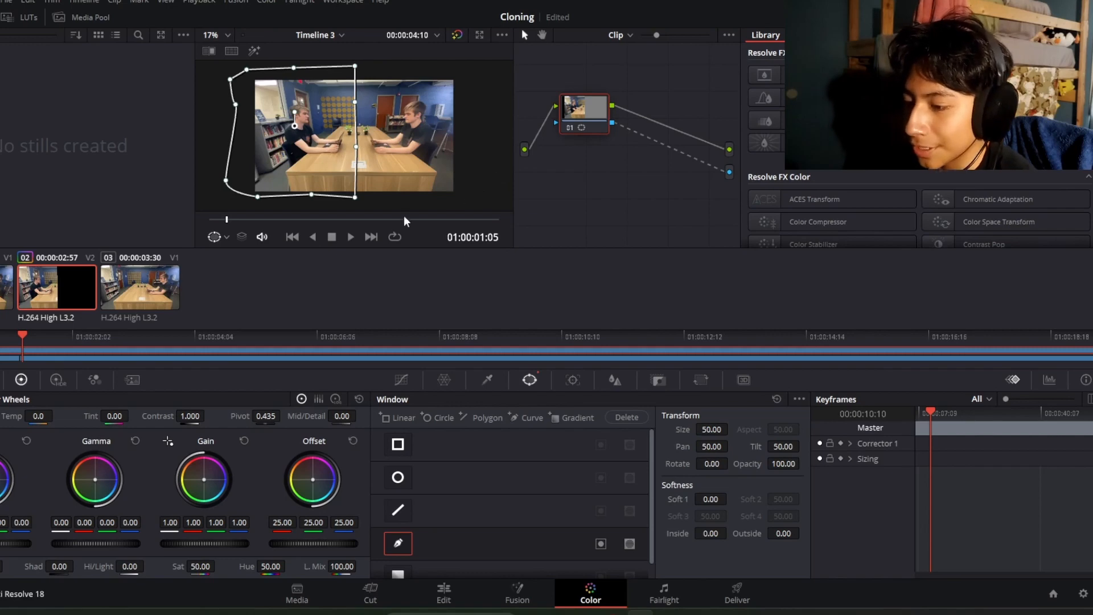
scroll(362, 157, up, 2)
scroll(362, 158, down, 2)
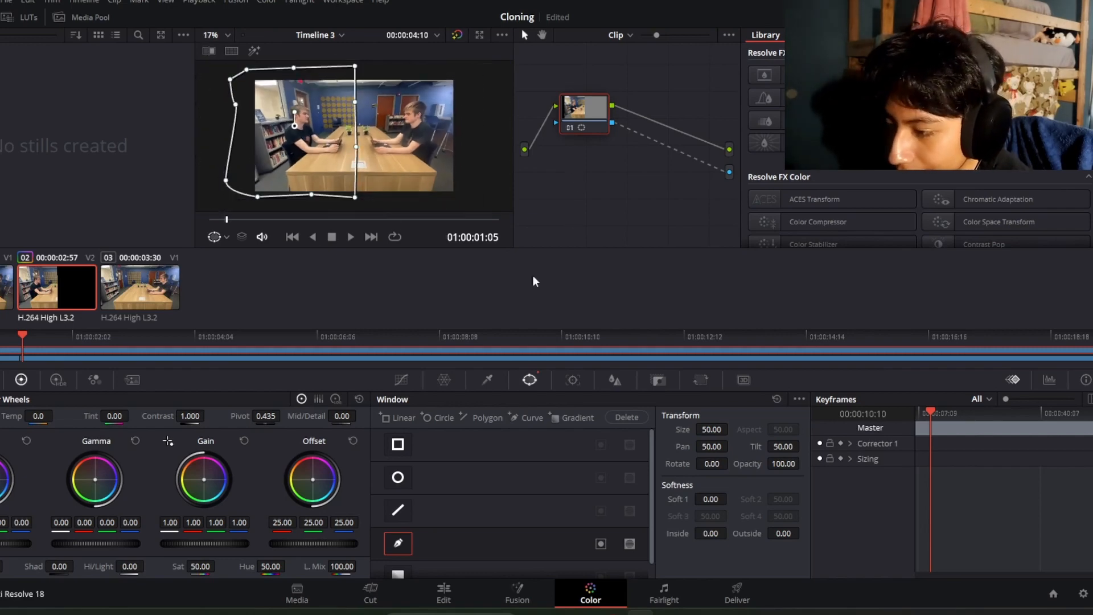
Play the masked composite briefly on the Cut page, and set the curve window's Soft 1 to 9.80 on the Color page
click(364, 595)
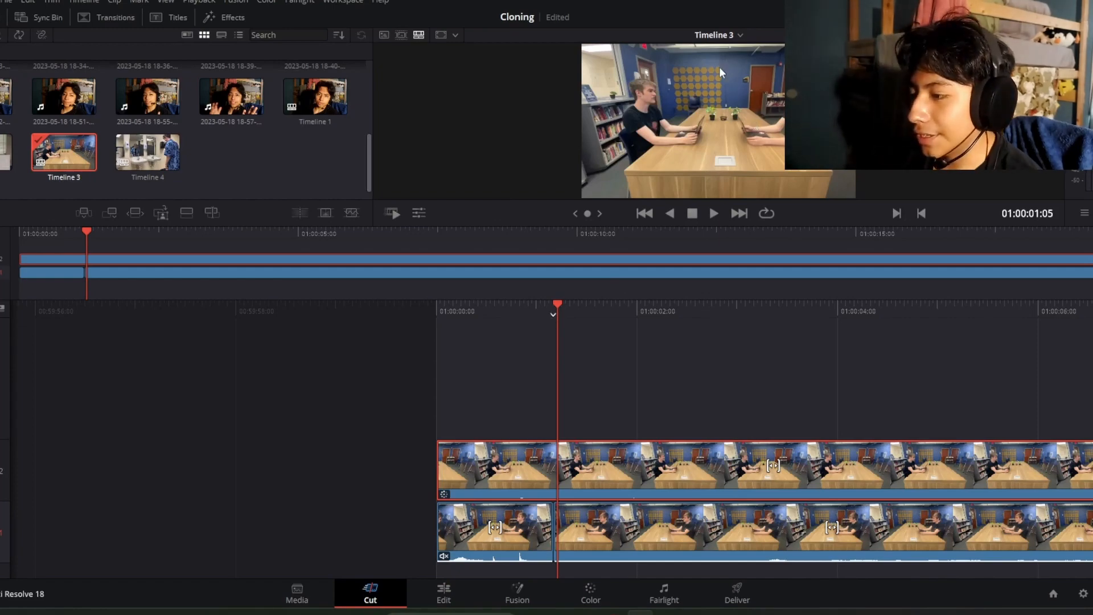
click(706, 213)
click(693, 213)
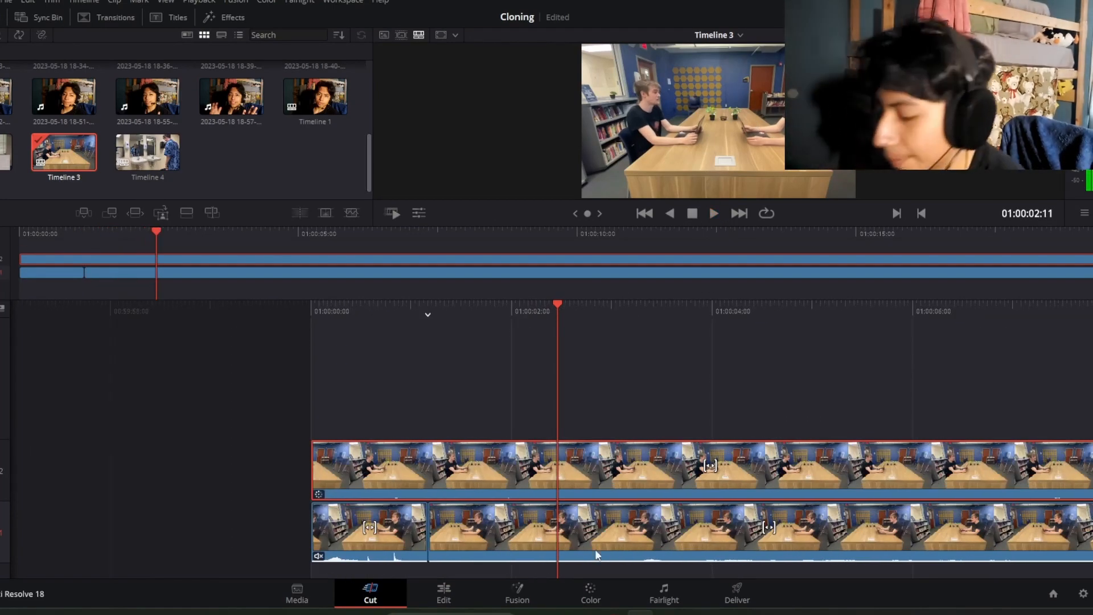
click(589, 607)
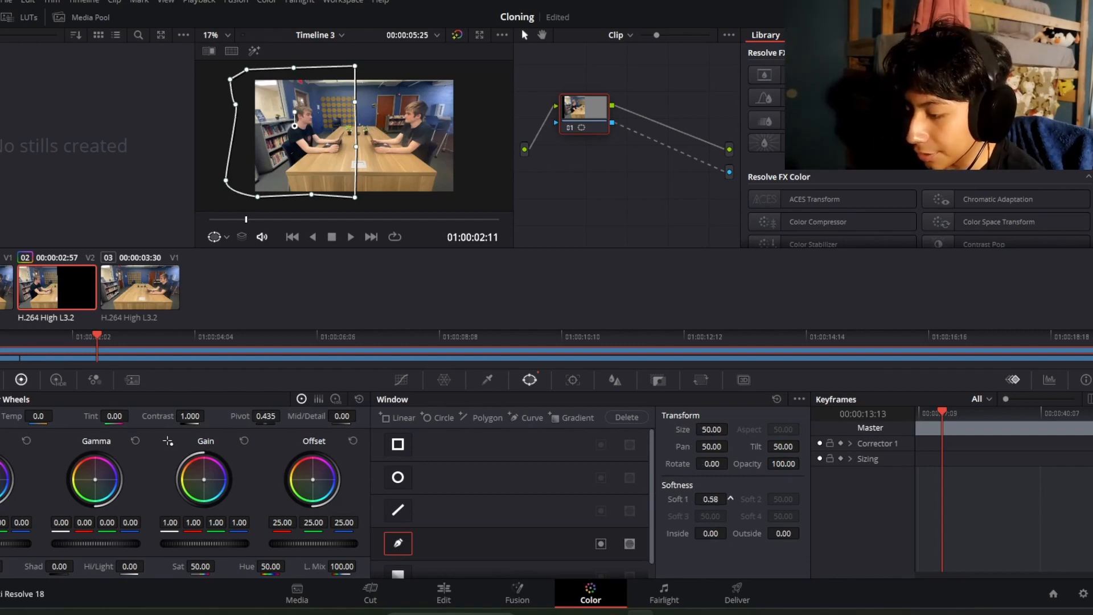
drag(711, 499, 722, 500)
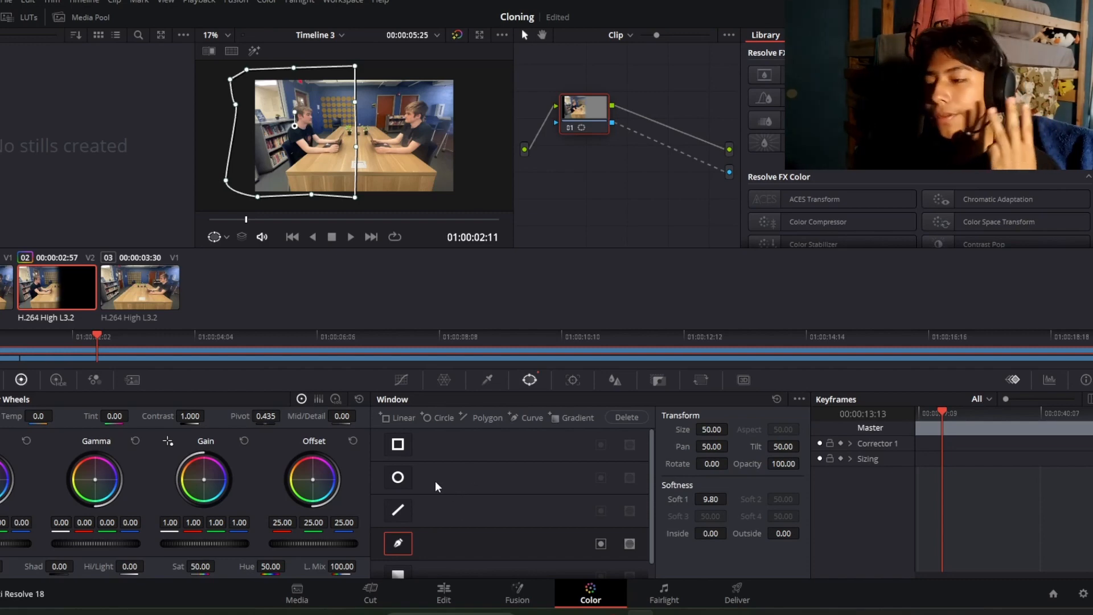
Open Timeline 2 on the Cut page and scrub its opening seconds to examine the three stacked desk clips
click(377, 591)
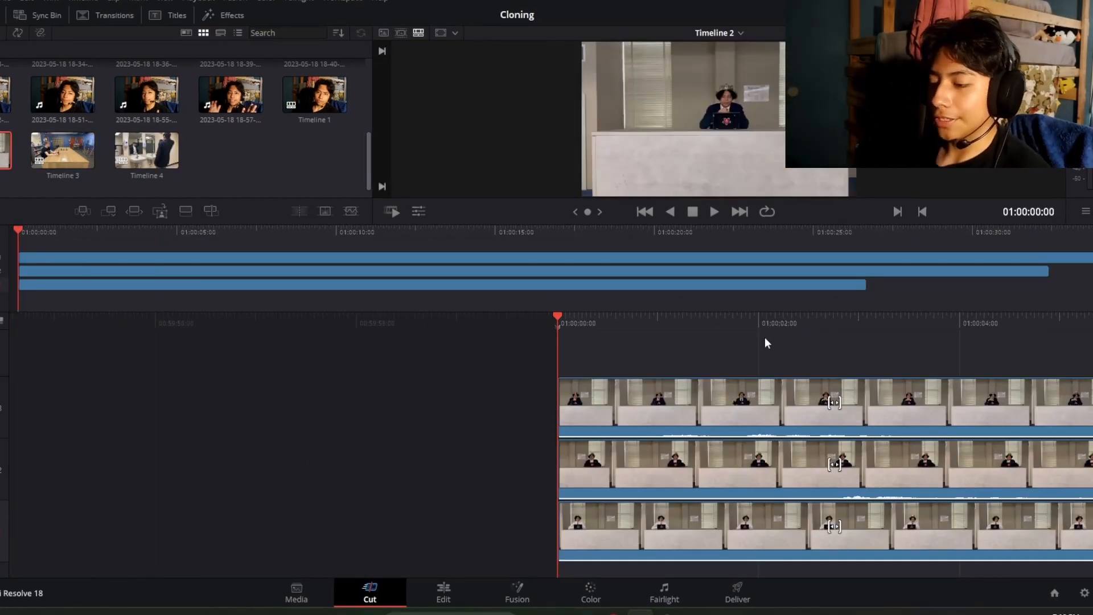
key(space)
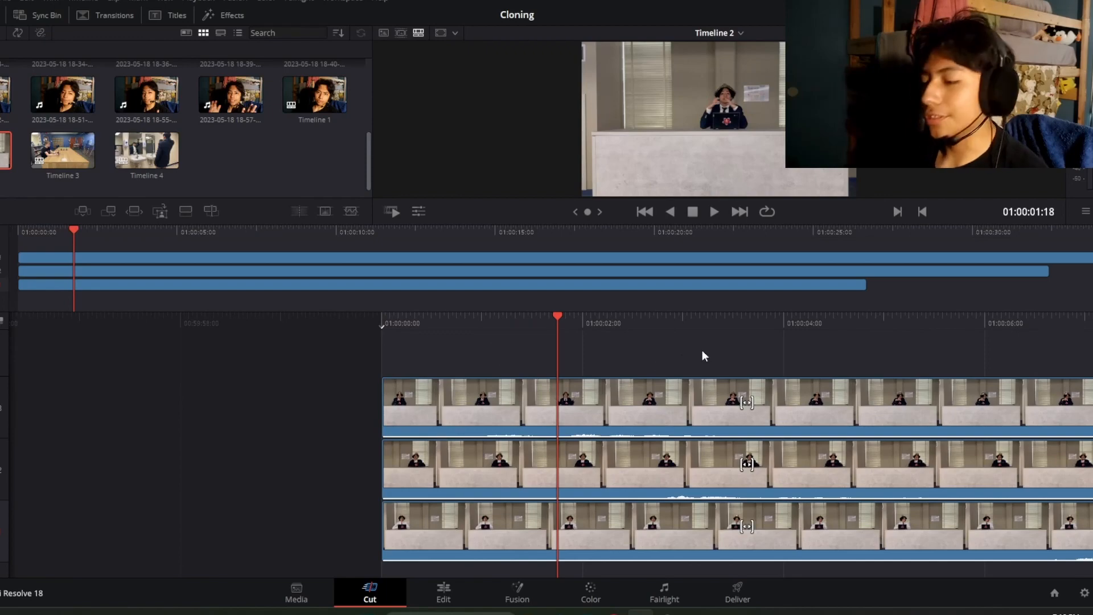
drag(699, 330, 751, 346)
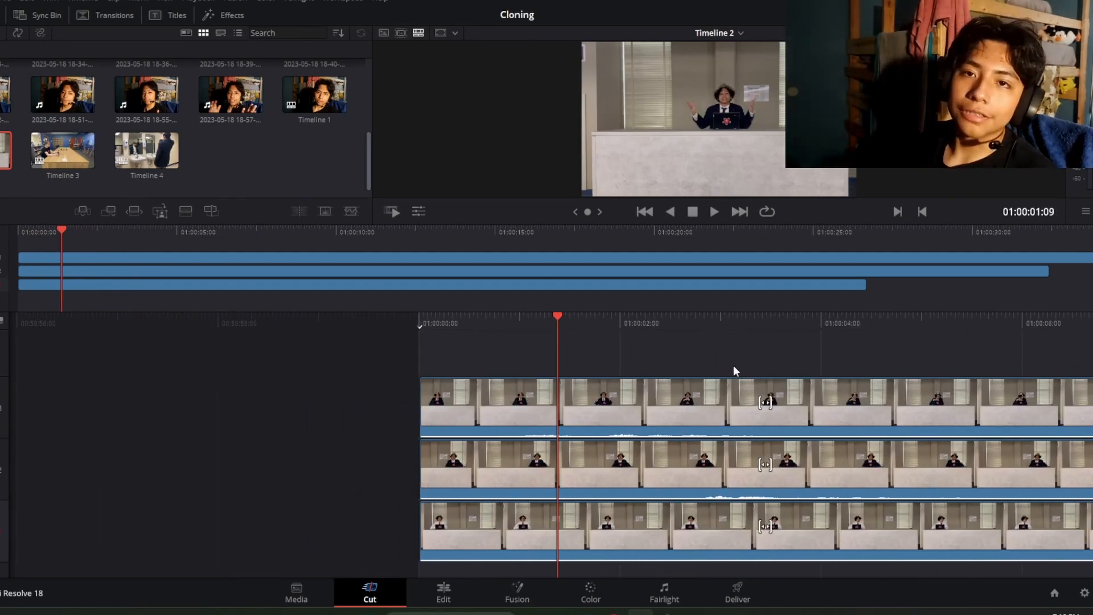
drag(769, 334, 650, 378)
click(668, 453)
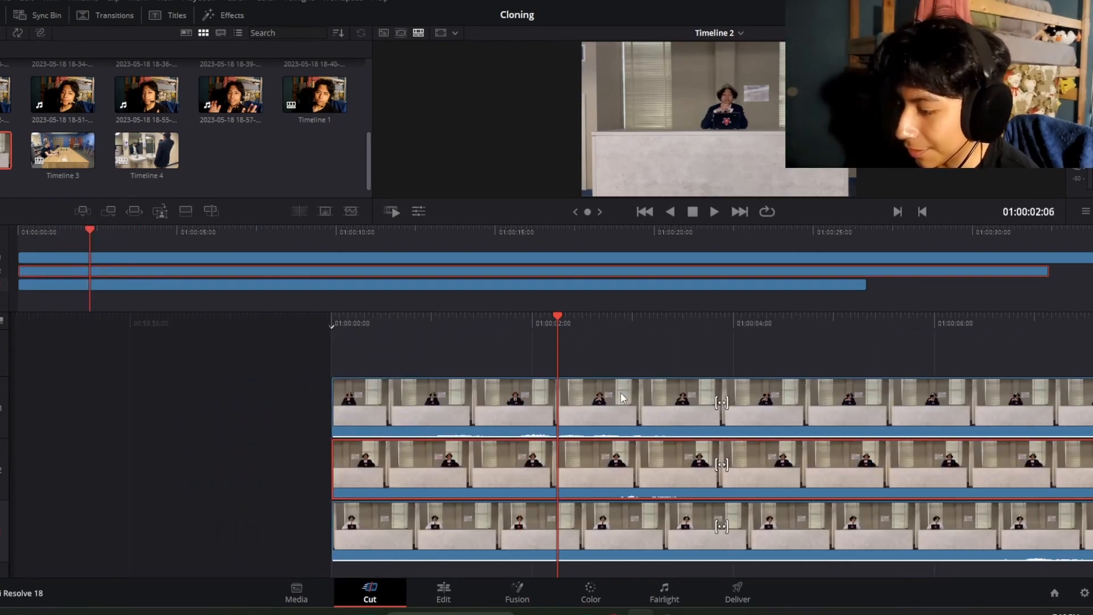
click(626, 507)
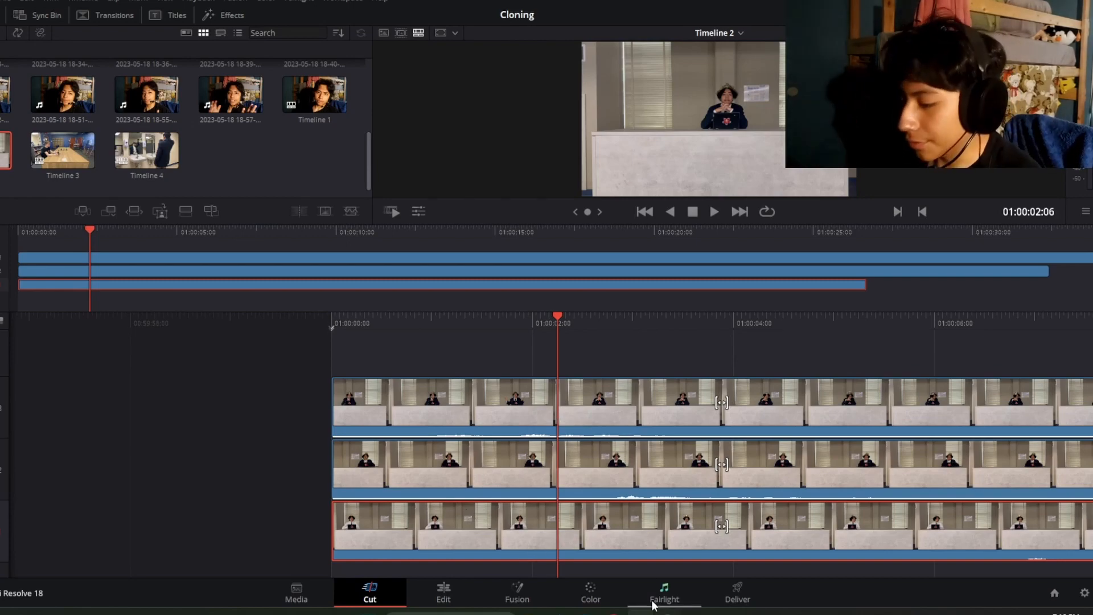
On the Color page, add an alpha output for the V3 desk clip and connect node 01's alpha output to it
click(593, 591)
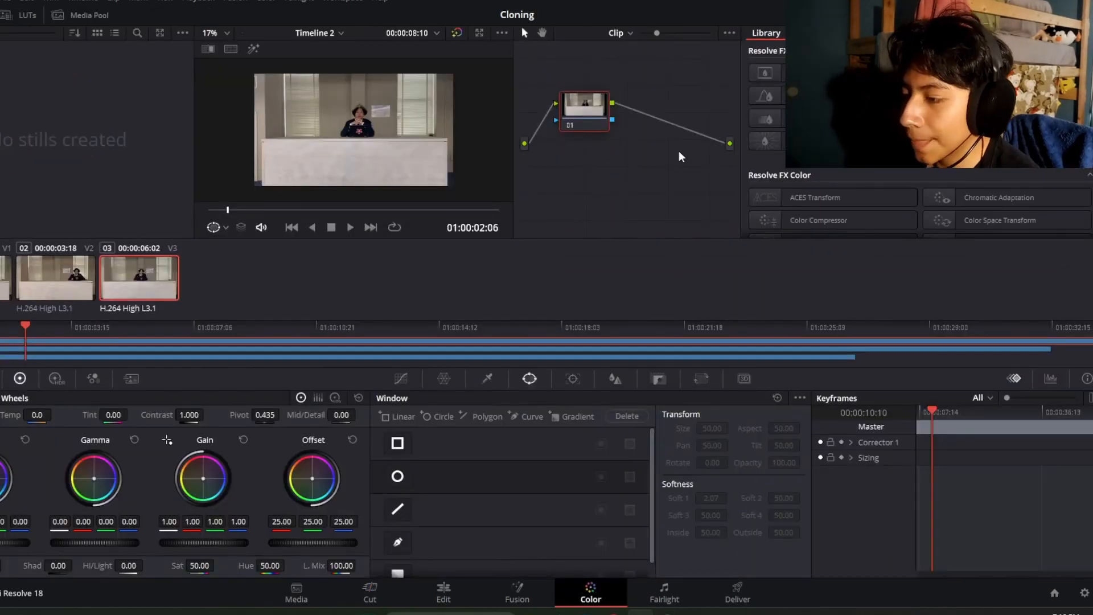
right_click(678, 195)
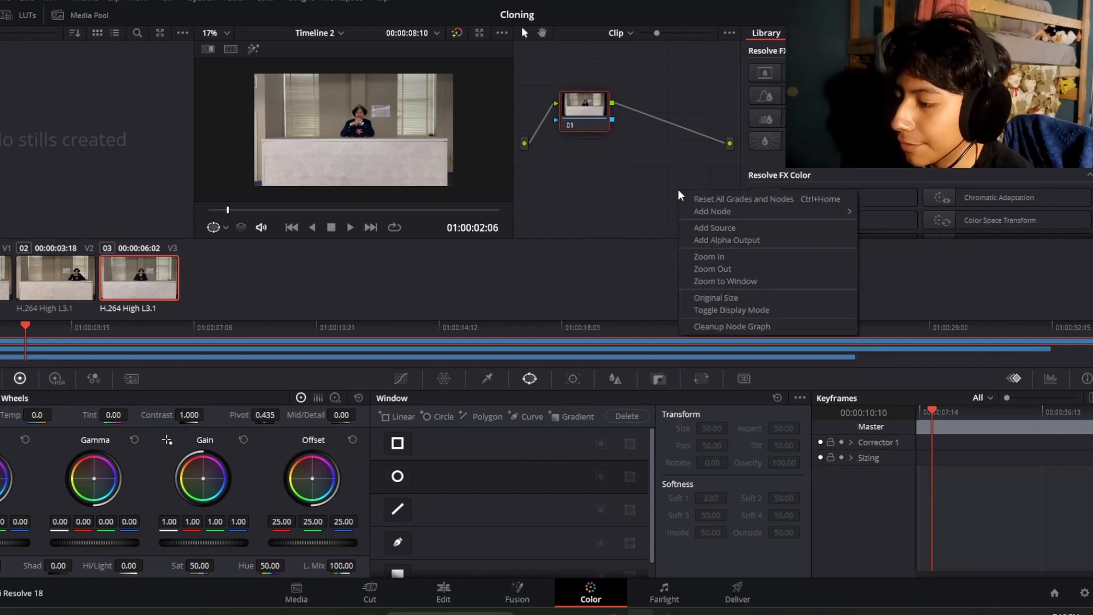
click(727, 240)
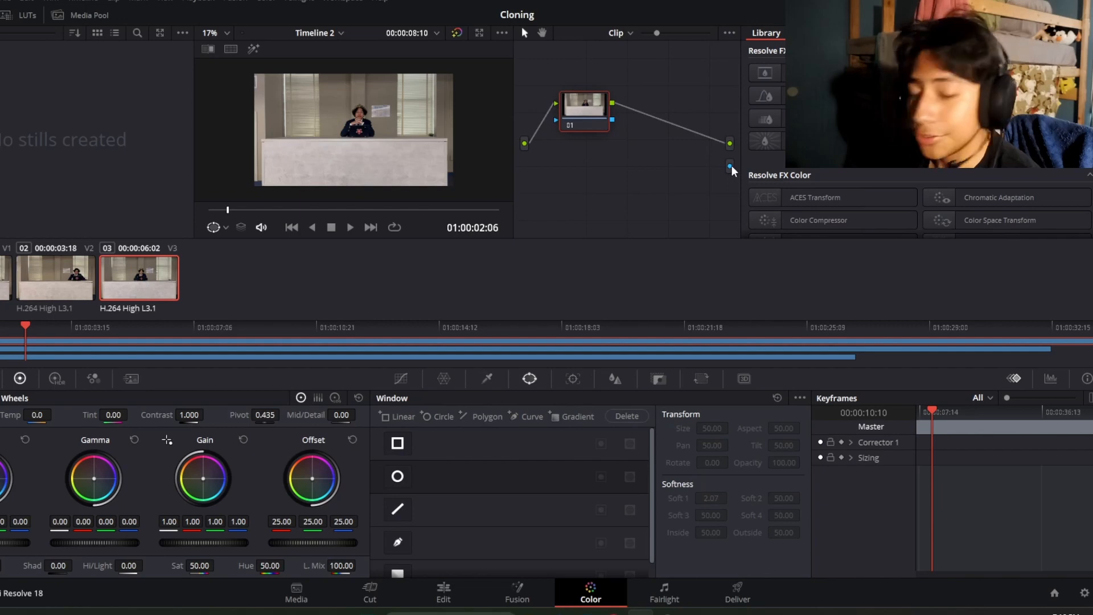
drag(730, 167, 613, 120)
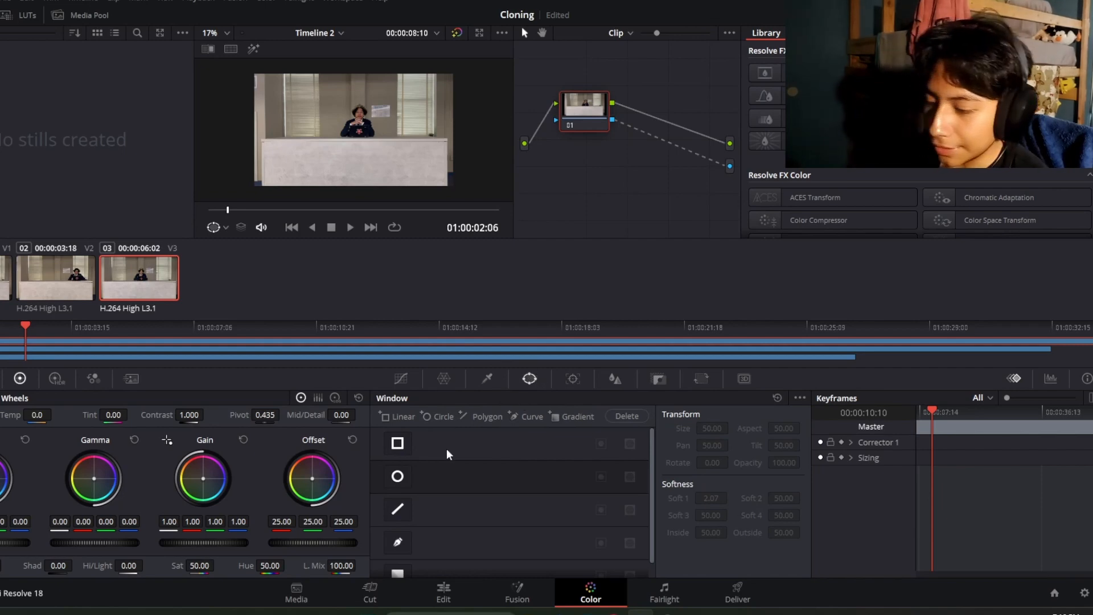
Draw a closed curve window around the person in the middle of the desk, spanning the full frame height
click(397, 545)
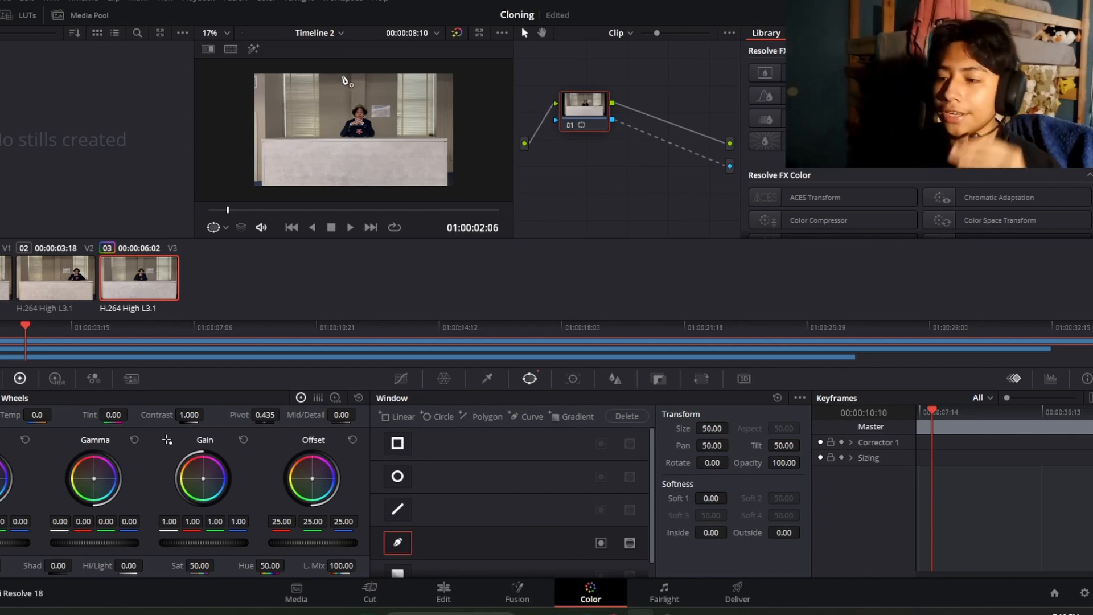
click(330, 64)
click(329, 102)
click(328, 143)
click(326, 176)
click(328, 195)
click(370, 196)
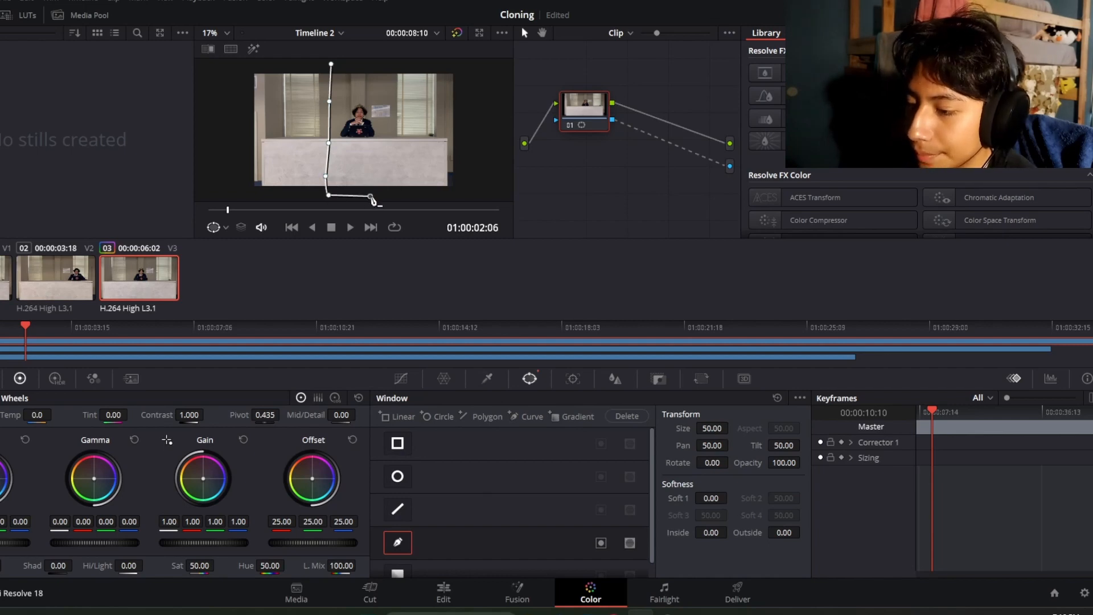
click(380, 170)
click(379, 129)
click(378, 79)
click(353, 60)
click(331, 64)
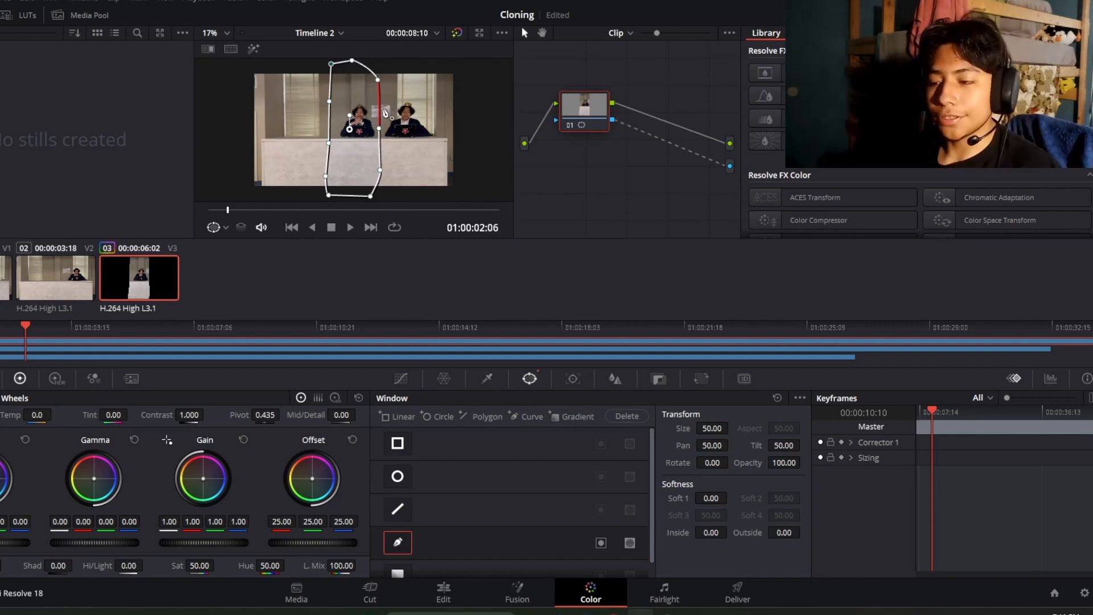
Select clip 02 on V2, add an alpha output to its node graph, and connect node 01's alpha output to it
click(57, 279)
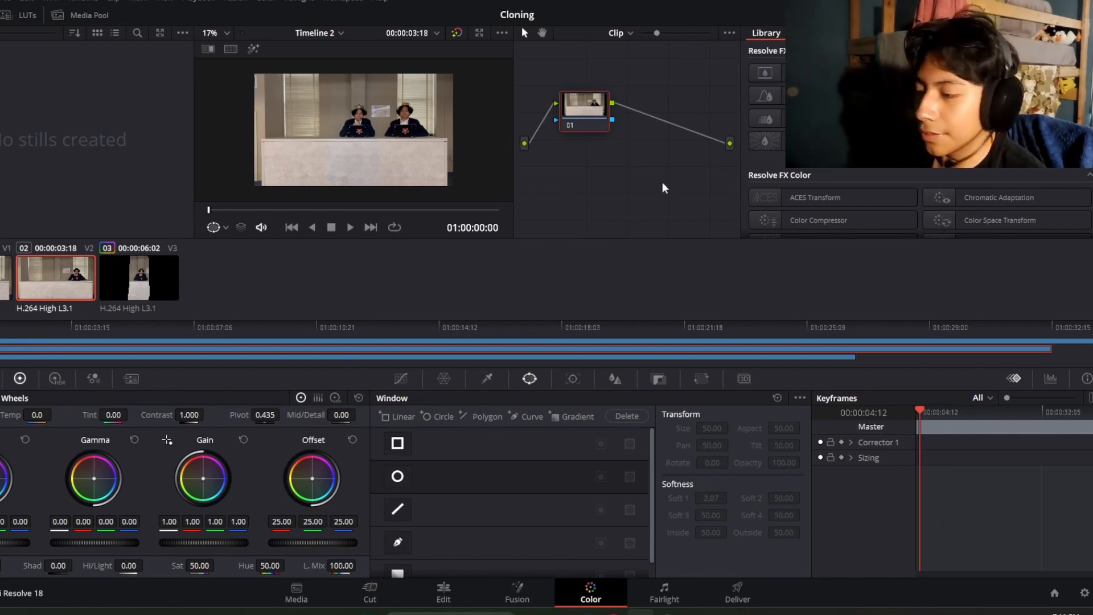
right_click(692, 193)
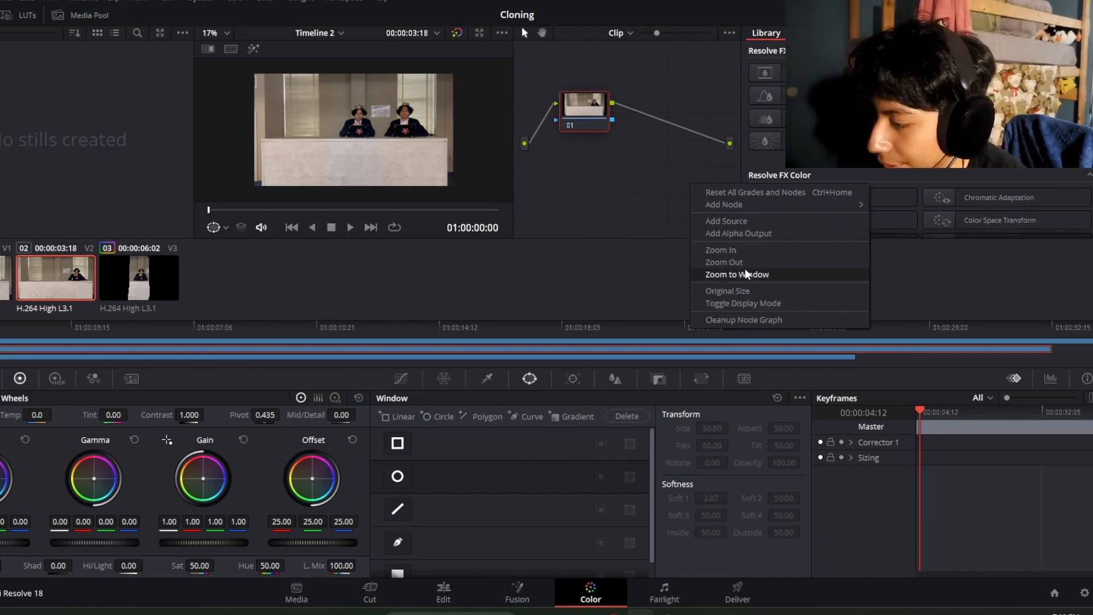
click(743, 234)
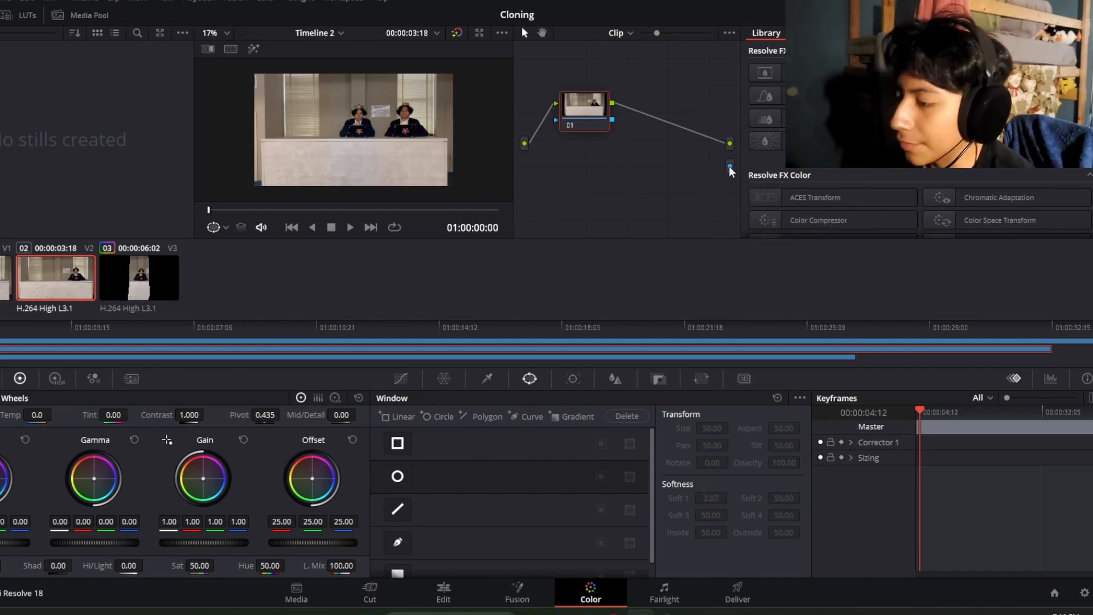
drag(729, 166, 613, 120)
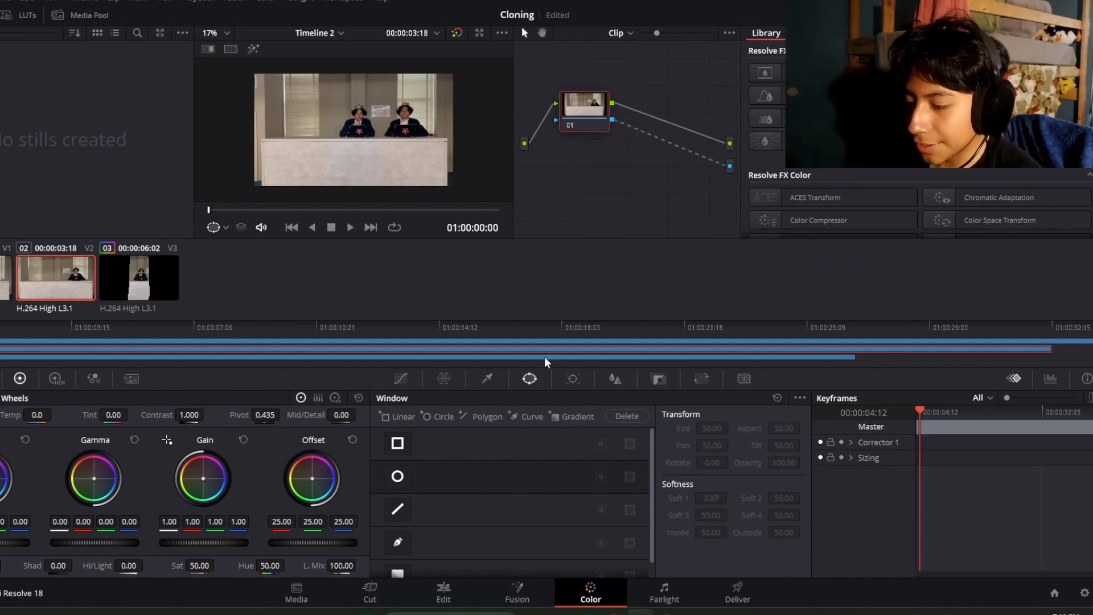
Draw a closed curve window around the person at the right end of the desk, extending past the frame's right edge
click(399, 539)
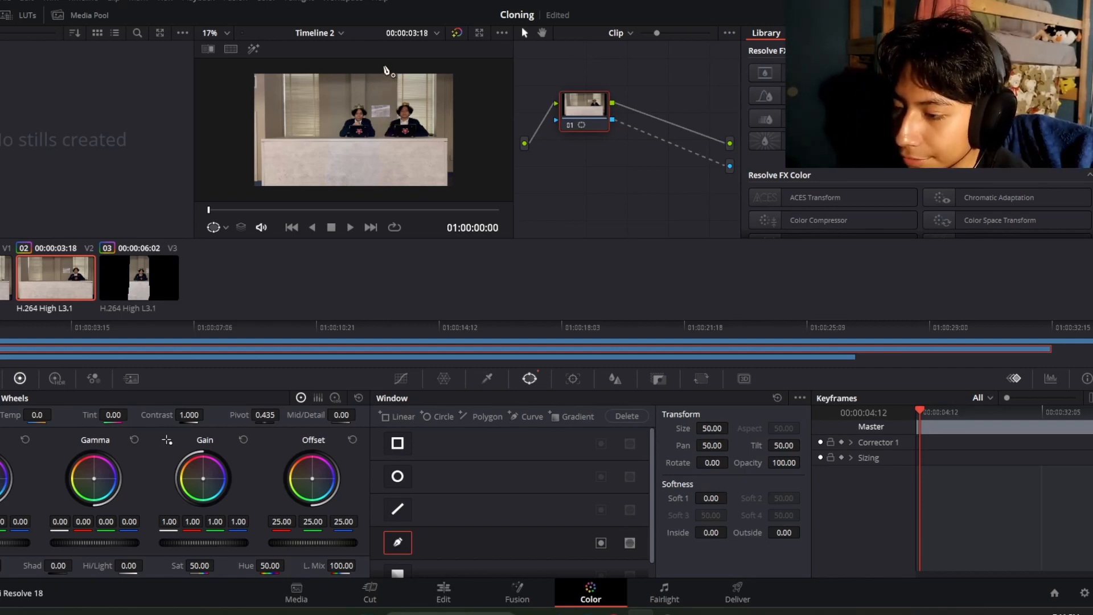
click(384, 106)
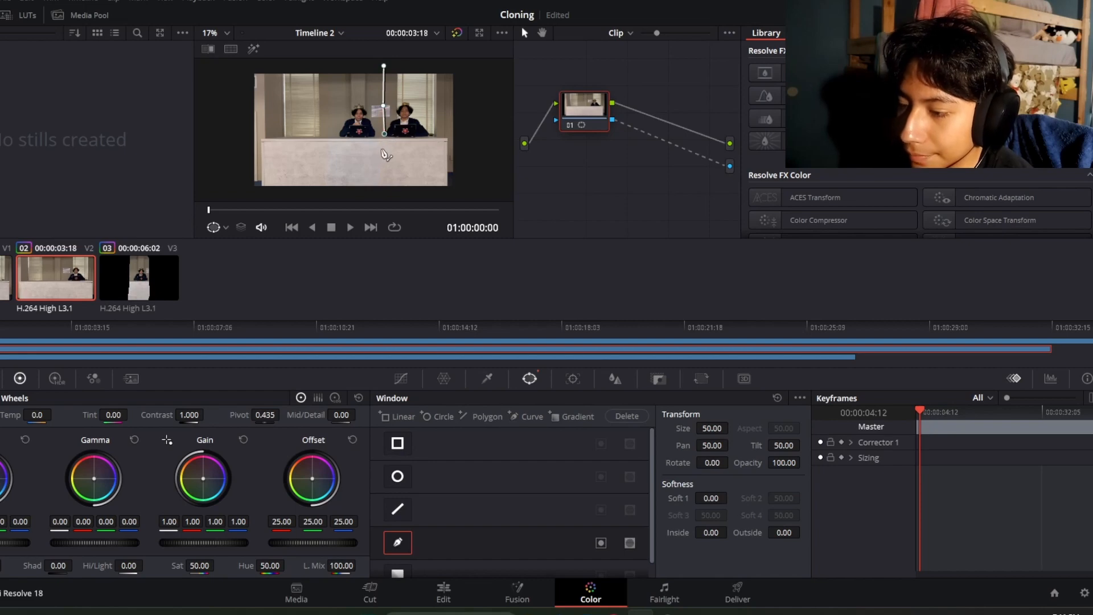
click(381, 134)
click(379, 154)
click(383, 186)
click(420, 197)
click(452, 197)
click(463, 143)
click(466, 93)
click(418, 64)
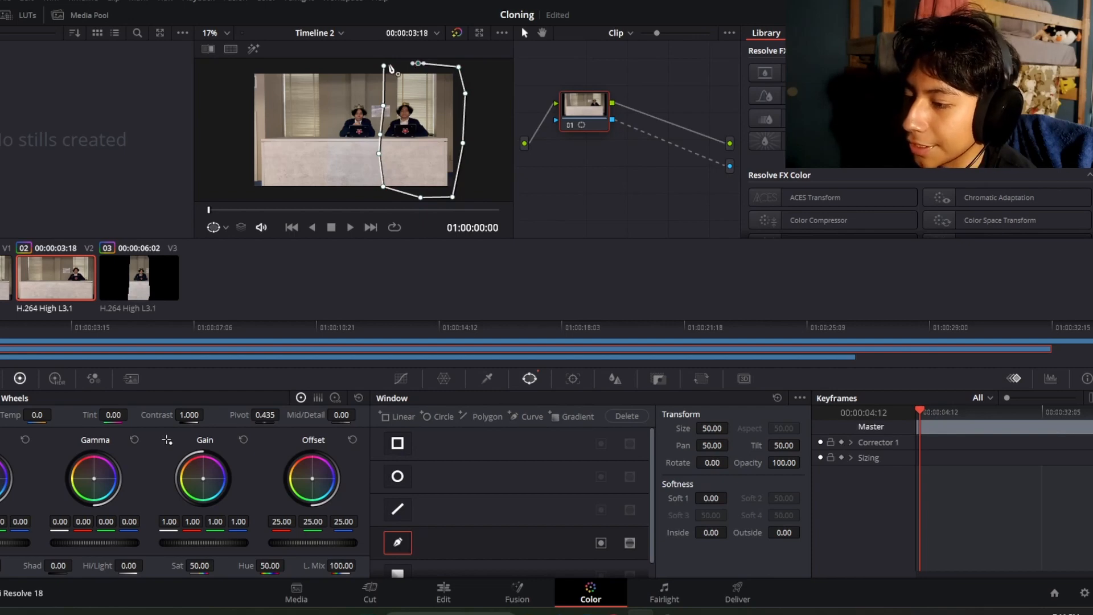
click(383, 66)
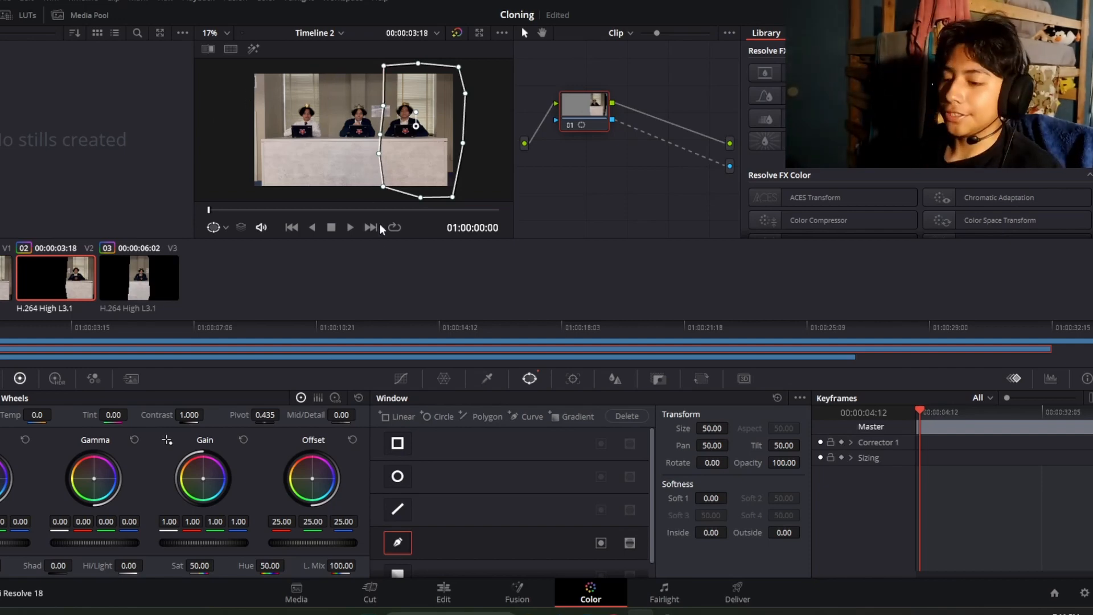
Select clip 03 and set its middle window's Soft 1 to 10.20
click(147, 293)
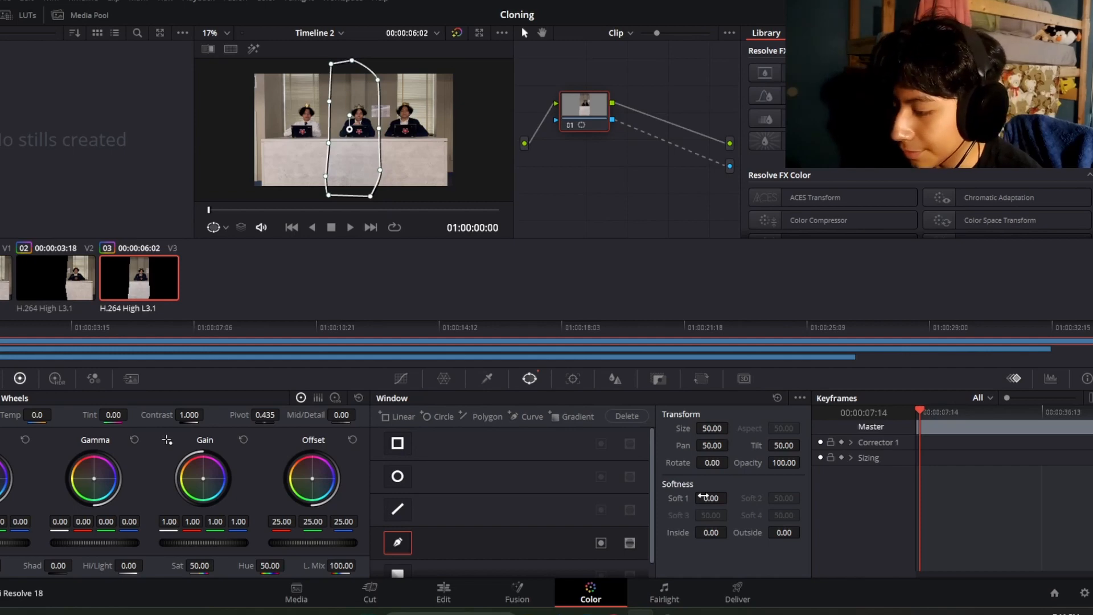
drag(692, 504, 711, 504)
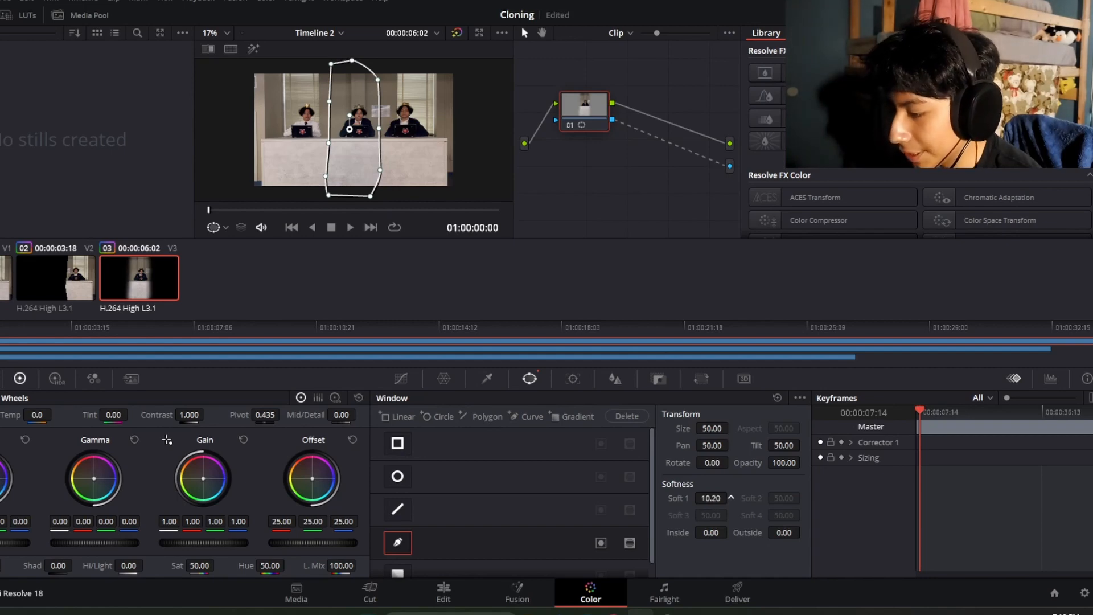
Select clip 02 and set Soft 1 of its curve window around the rightmost person to 10.44
click(69, 282)
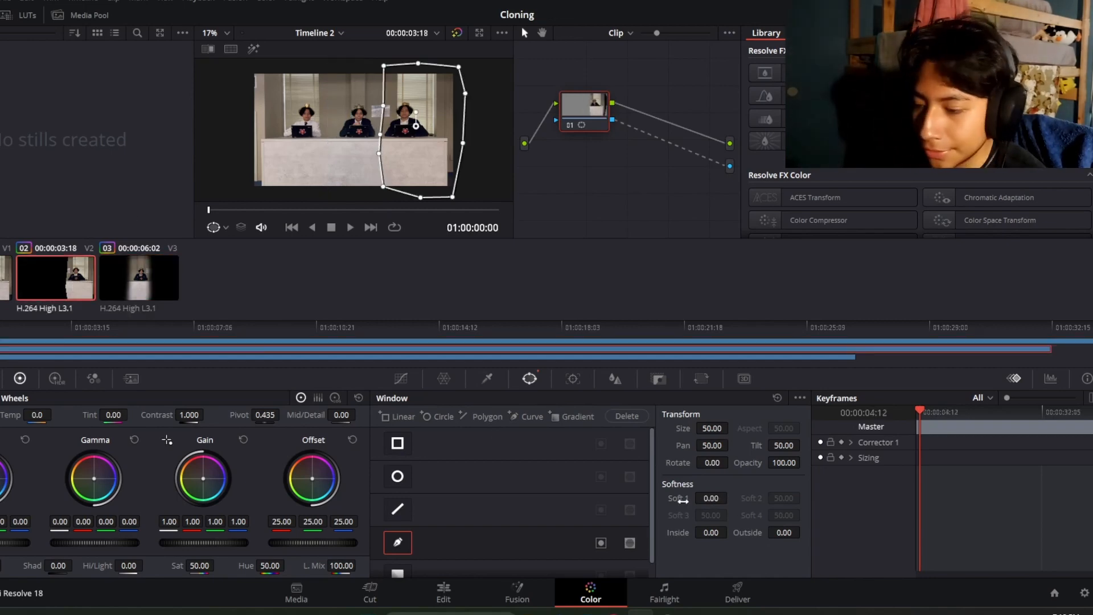
drag(710, 505, 729, 504)
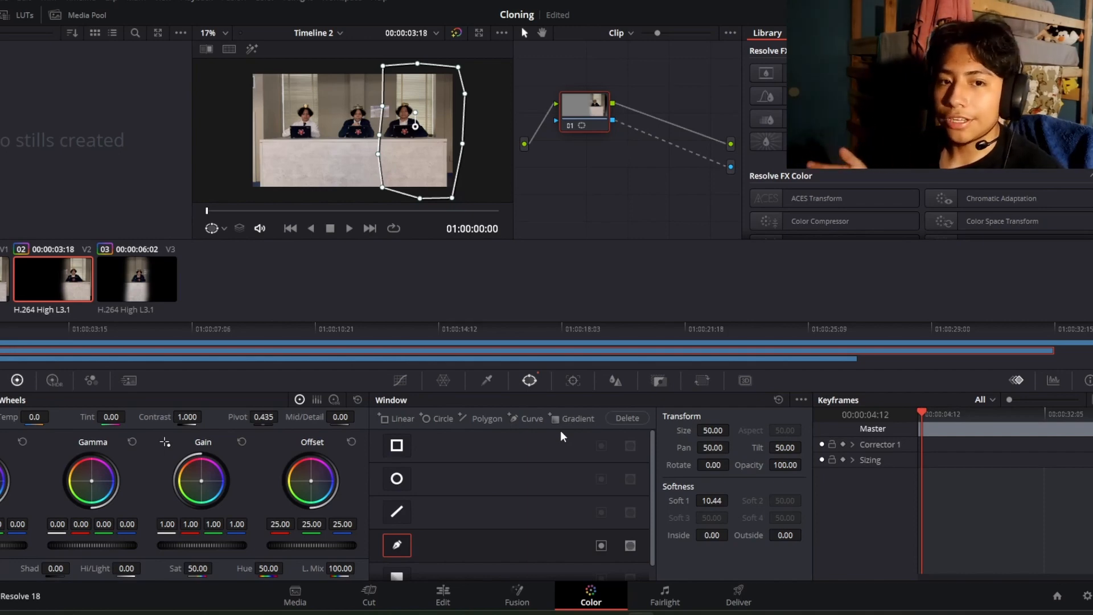
Open Timeline 4 for cutting and scrub through the opening seconds of its two stacked bathroom takes
click(507, 594)
click(443, 596)
click(379, 589)
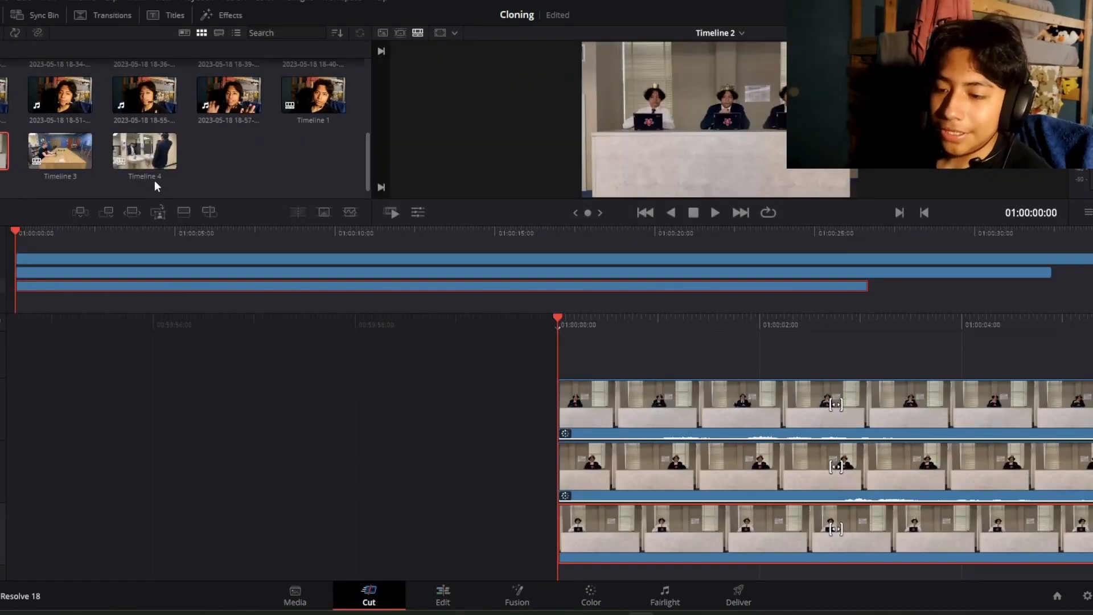
click(129, 164)
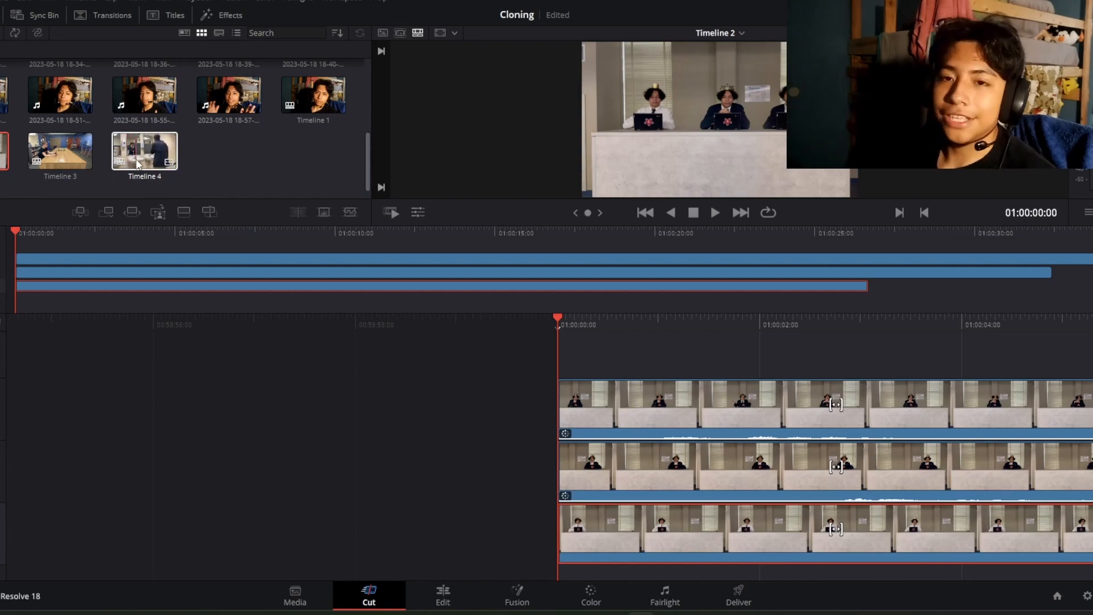
double_click(143, 161)
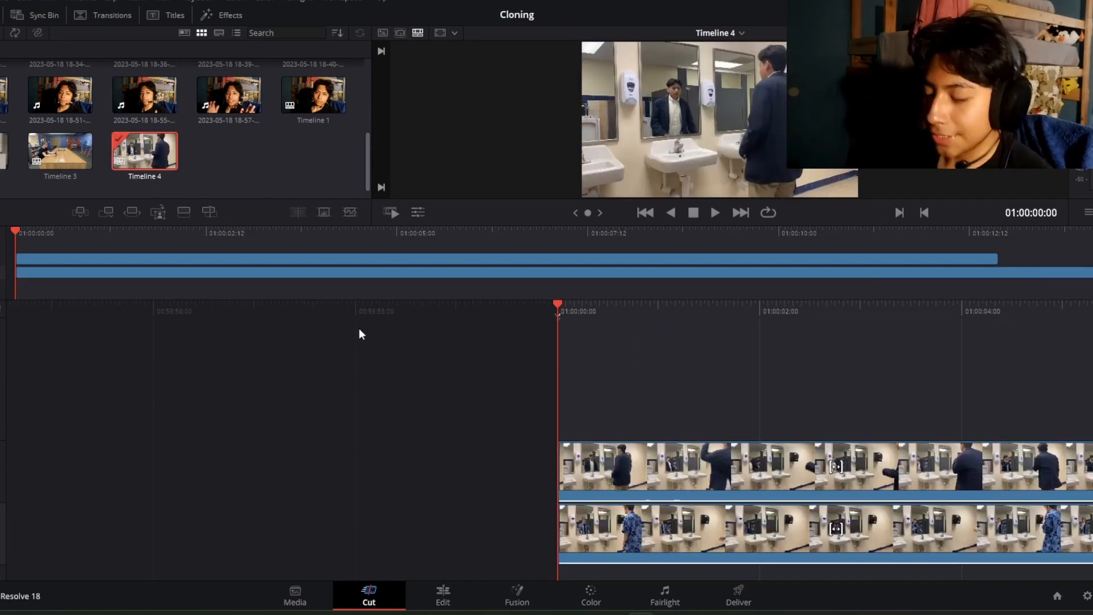
drag(691, 327, 429, 327)
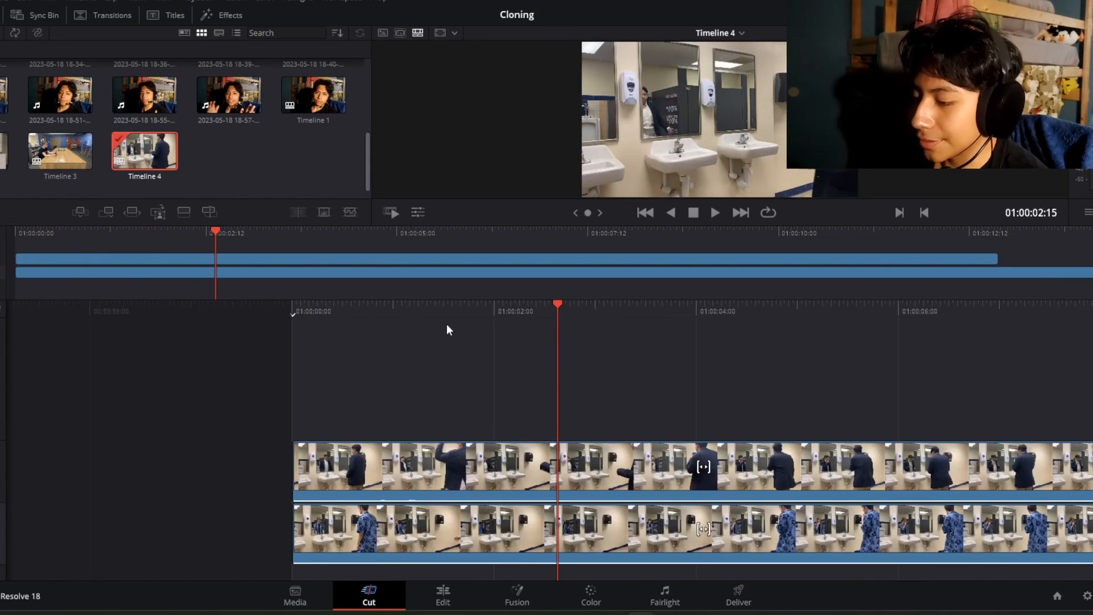
drag(732, 325, 862, 333)
Show the clip properties, select the upper bathroom clip and lower its opacity to 76.34
click(1070, 15)
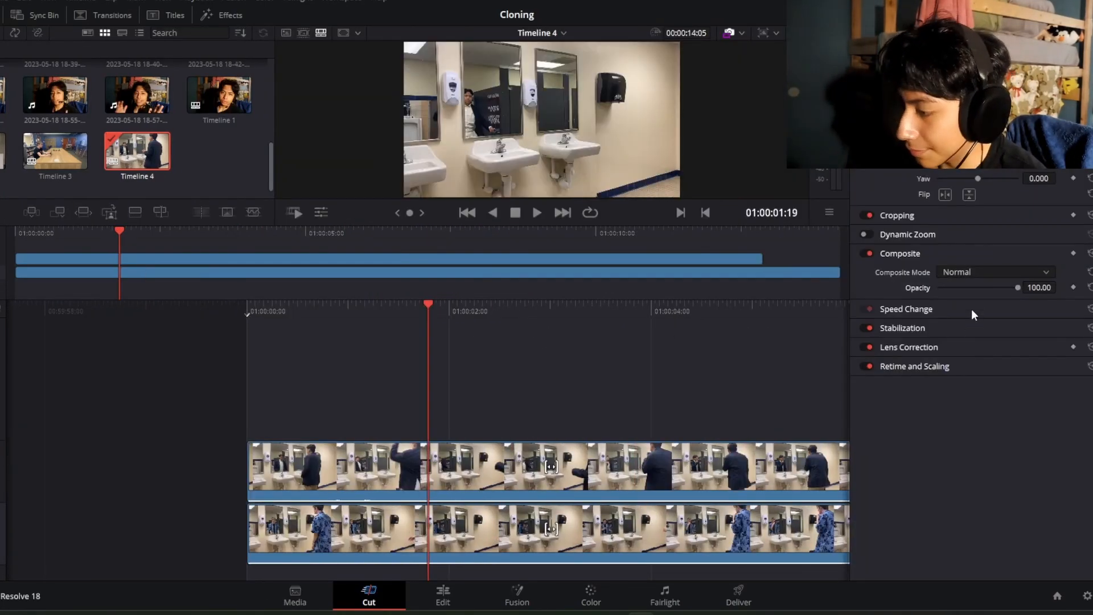
drag(1017, 287, 974, 291)
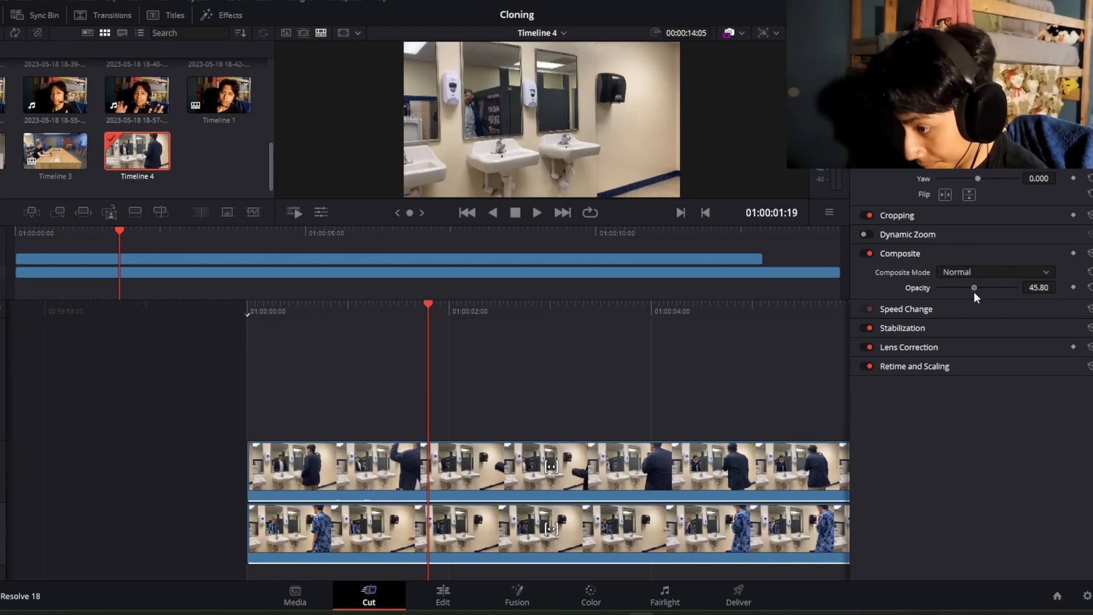
click(528, 474)
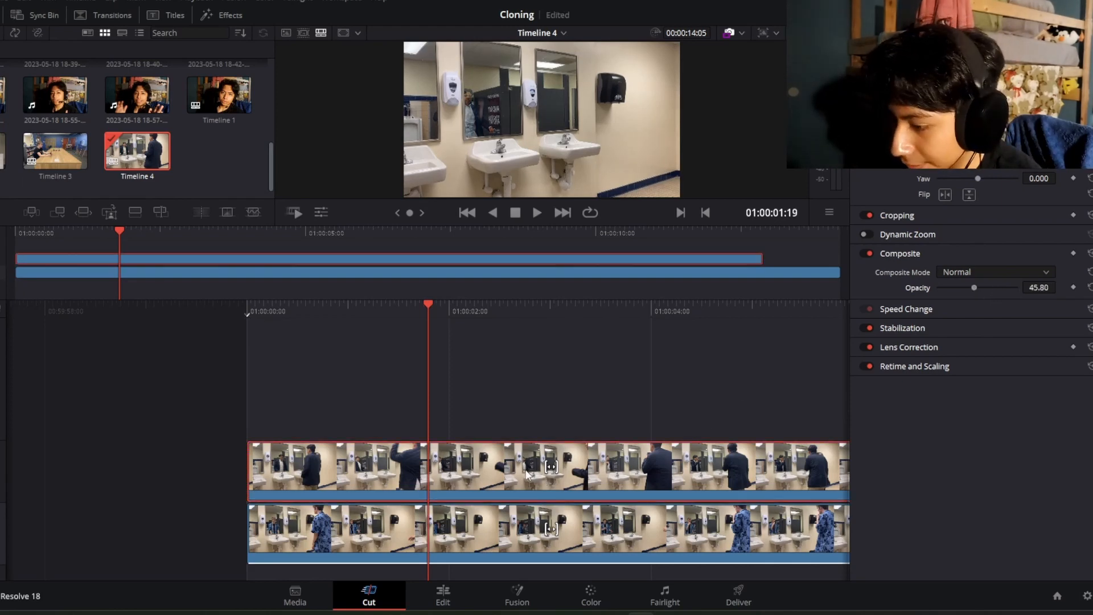
drag(974, 288, 999, 287)
Scrub through the overlaid bathroom takes and park the playhead at 01:00:06:18
drag(540, 351, 687, 317)
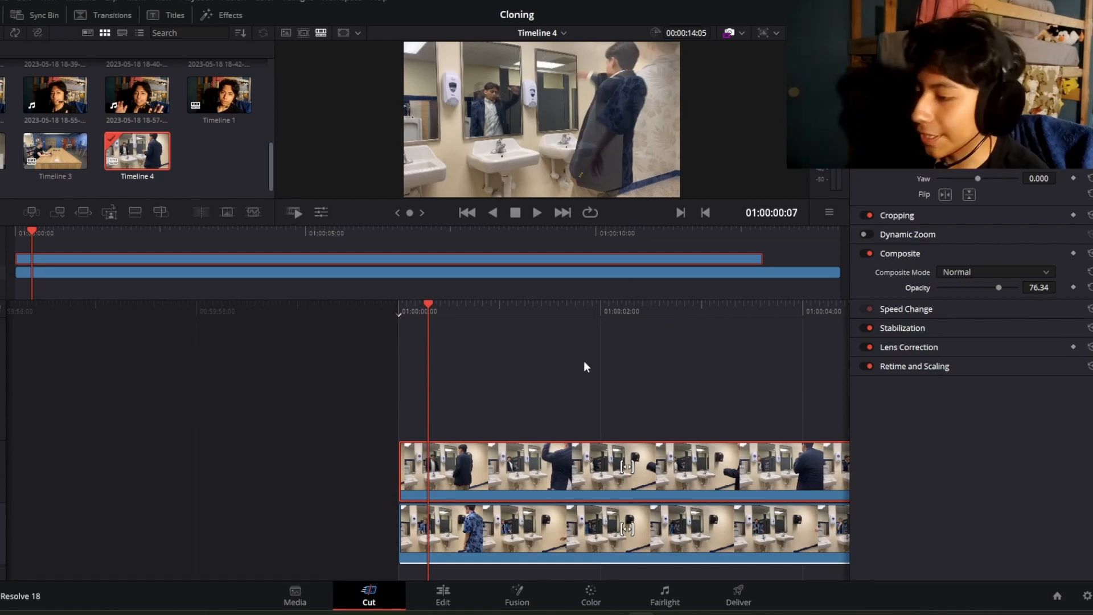
drag(548, 310, 488, 327)
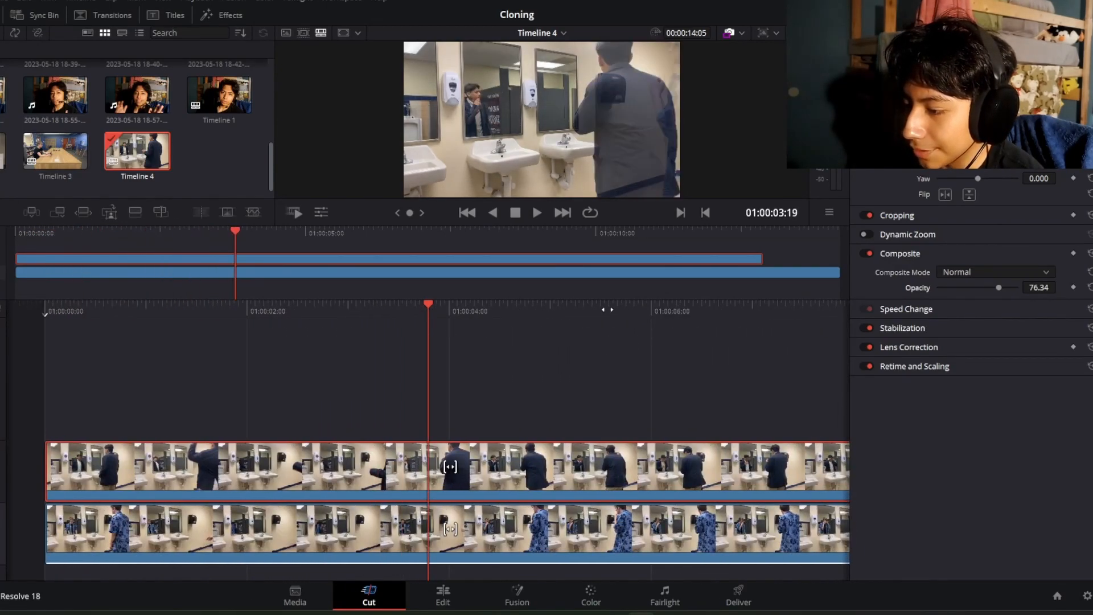
drag(609, 310, 527, 324)
drag(625, 316, 628, 419)
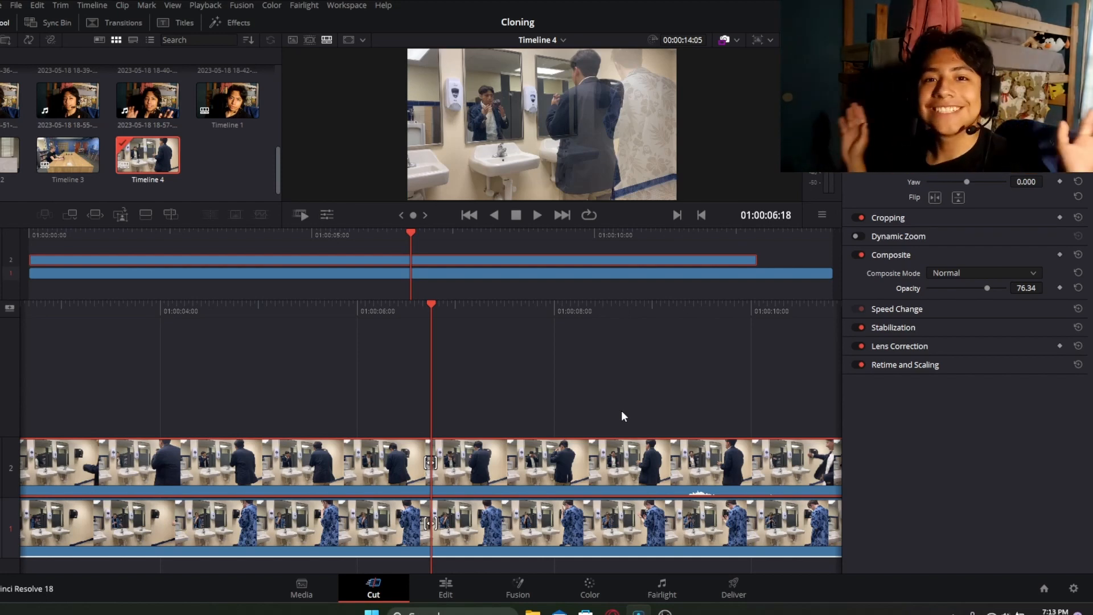
Set the upper bathroom clip's opacity to 100
click(446, 586)
click(376, 589)
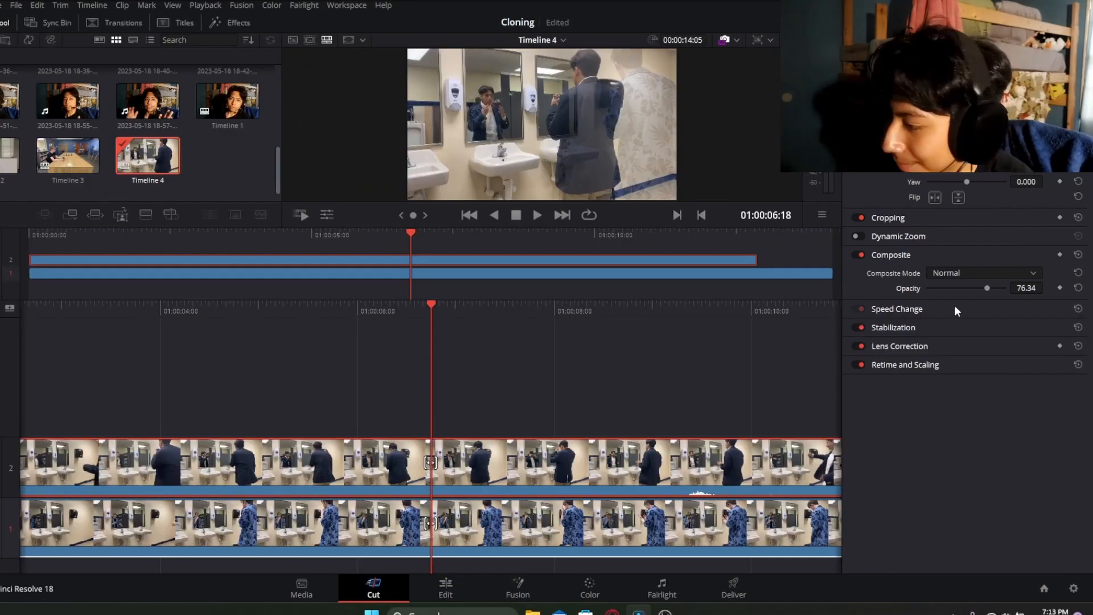
drag(987, 289, 1007, 288)
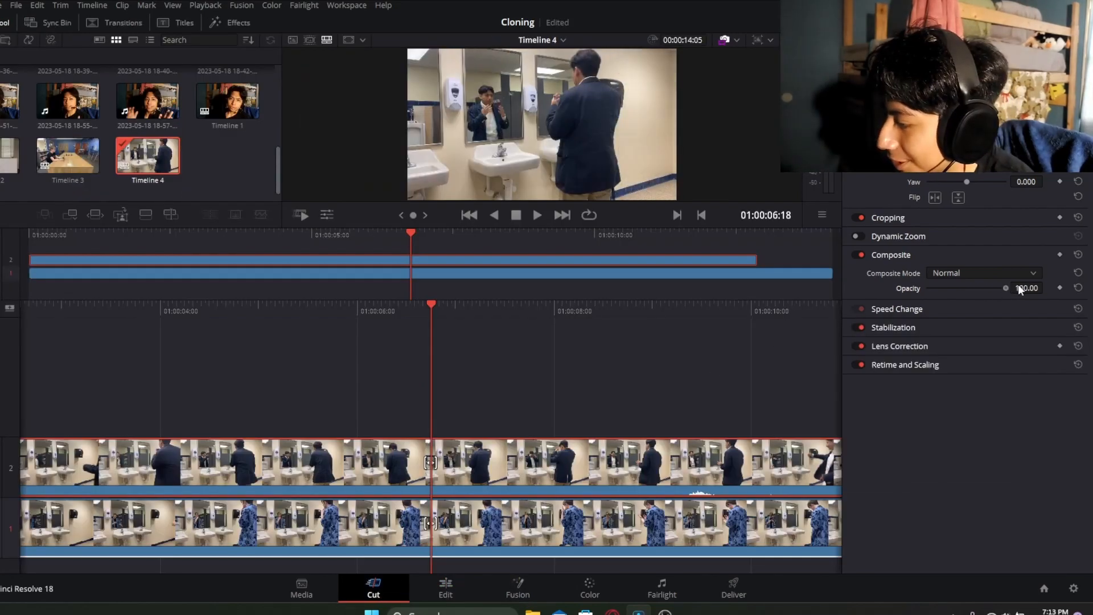
Add an alpha output to the upper bathroom clip's node graph and connect node 01's alpha output to it
click(588, 592)
right_click(708, 185)
click(763, 228)
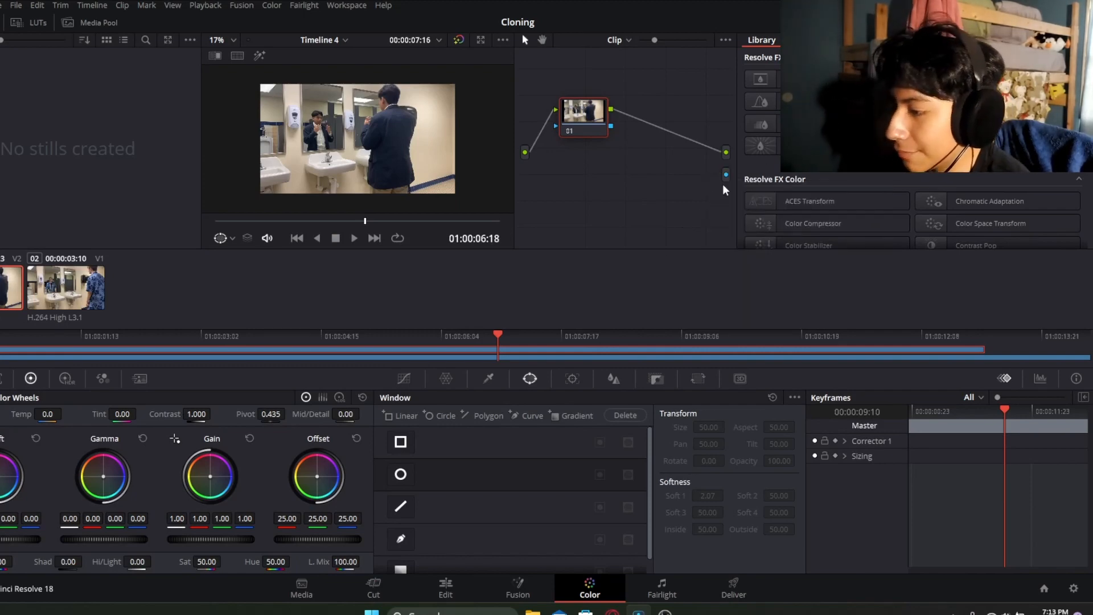
drag(726, 175, 613, 127)
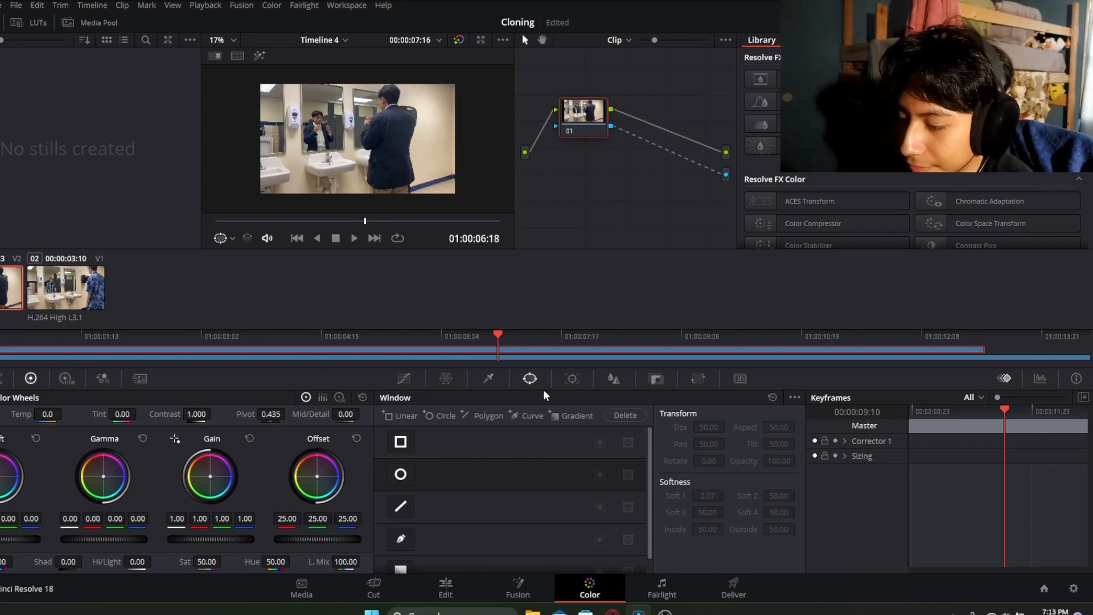
Draw a closed curve window around the man in the dark blazer, extending past the frame's upper, lower and right edges
click(401, 538)
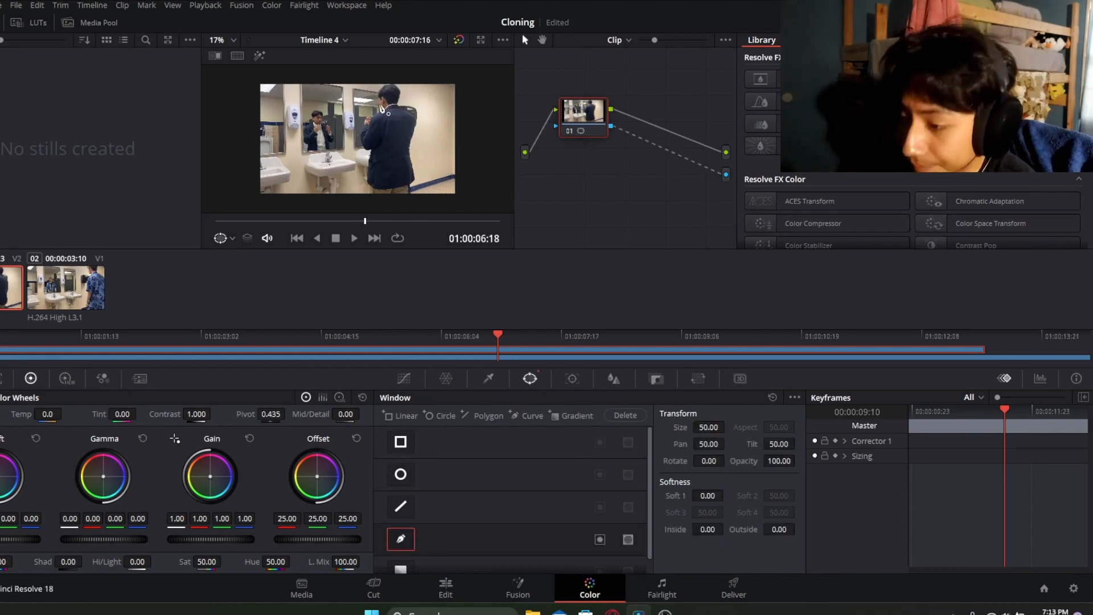
click(355, 73)
click(352, 195)
click(441, 203)
drag(472, 181, 473, 170)
click(467, 88)
click(355, 73)
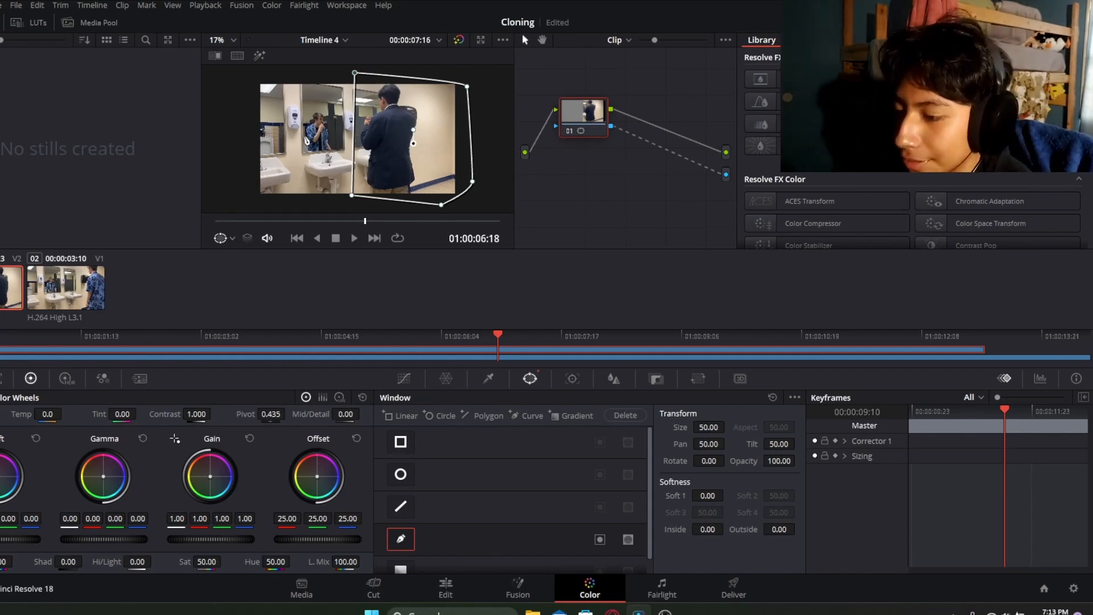
Check the masked bathroom composite in the Edit page viewer and return to color grading
click(513, 590)
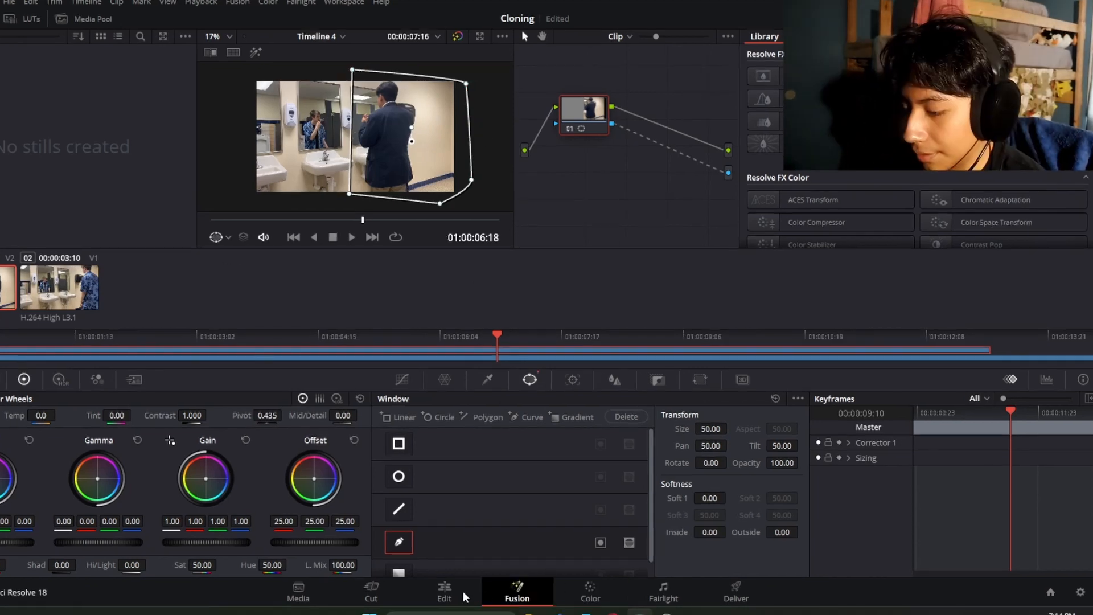
click(444, 592)
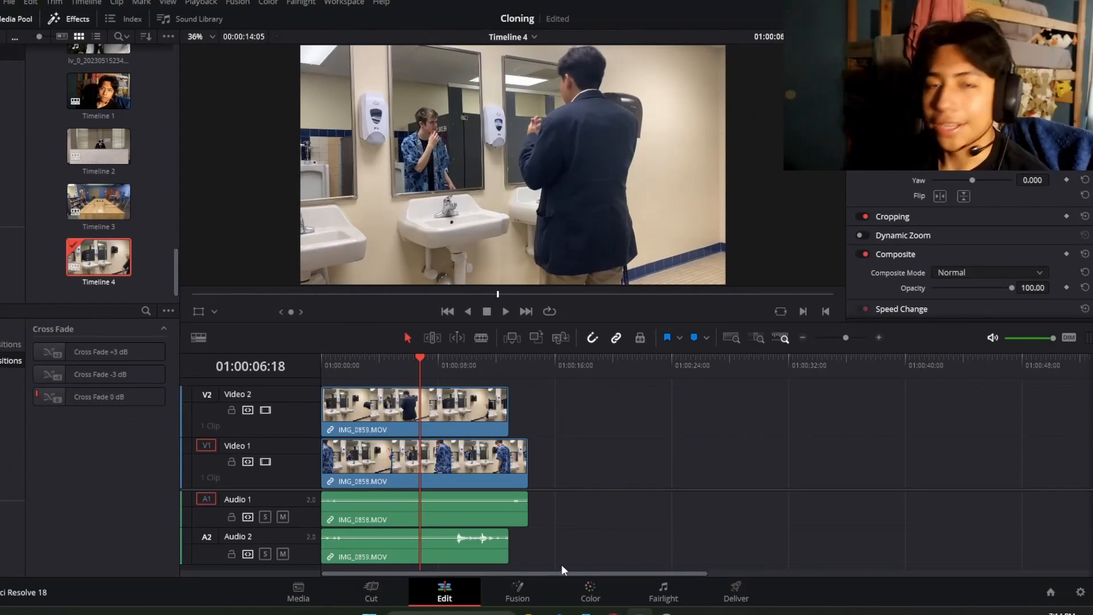
click(589, 591)
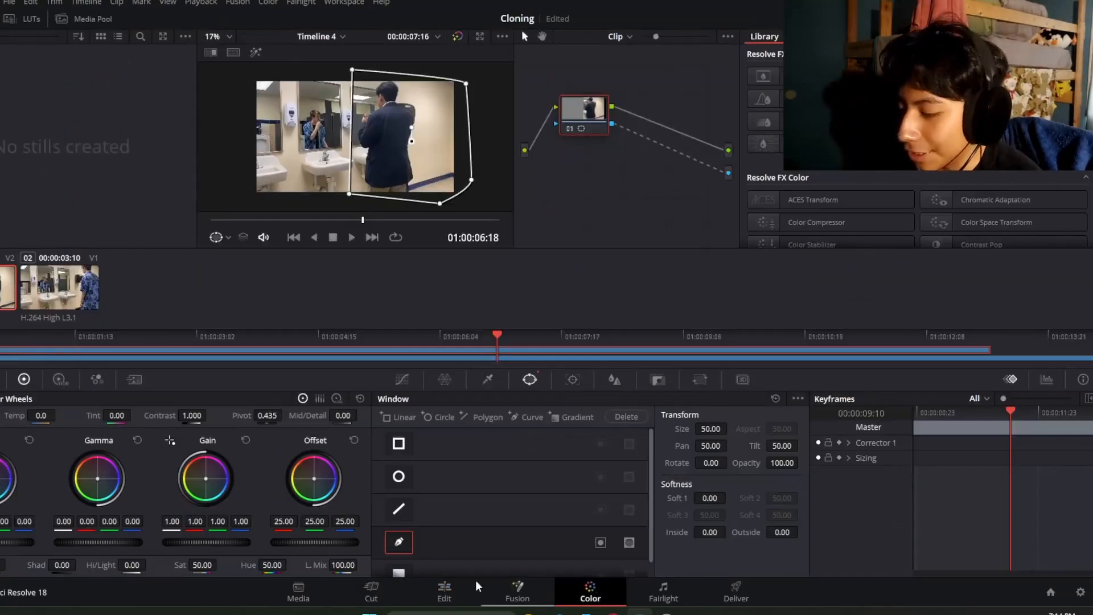